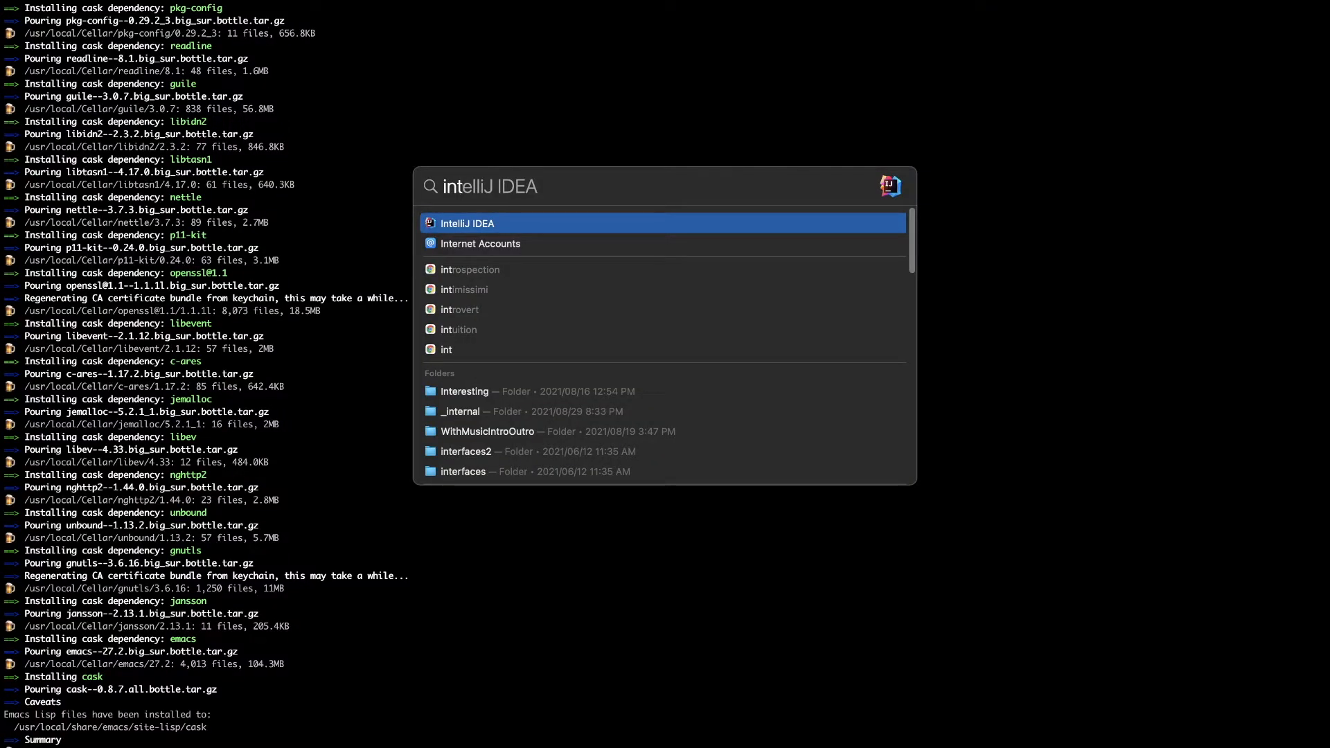
Launch IntelliJ IDEA and activate it with the free evaluation, without subscribing to any newsletters.
key(Return)
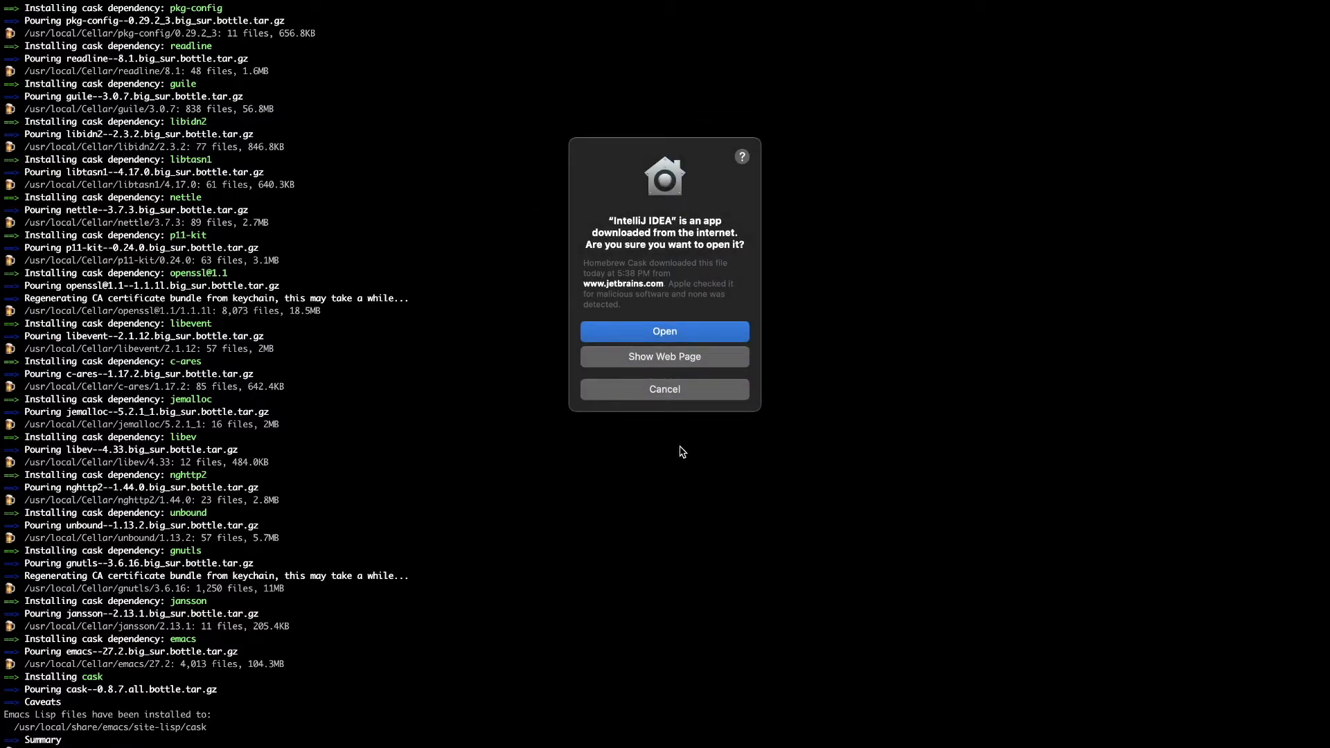
click(641, 336)
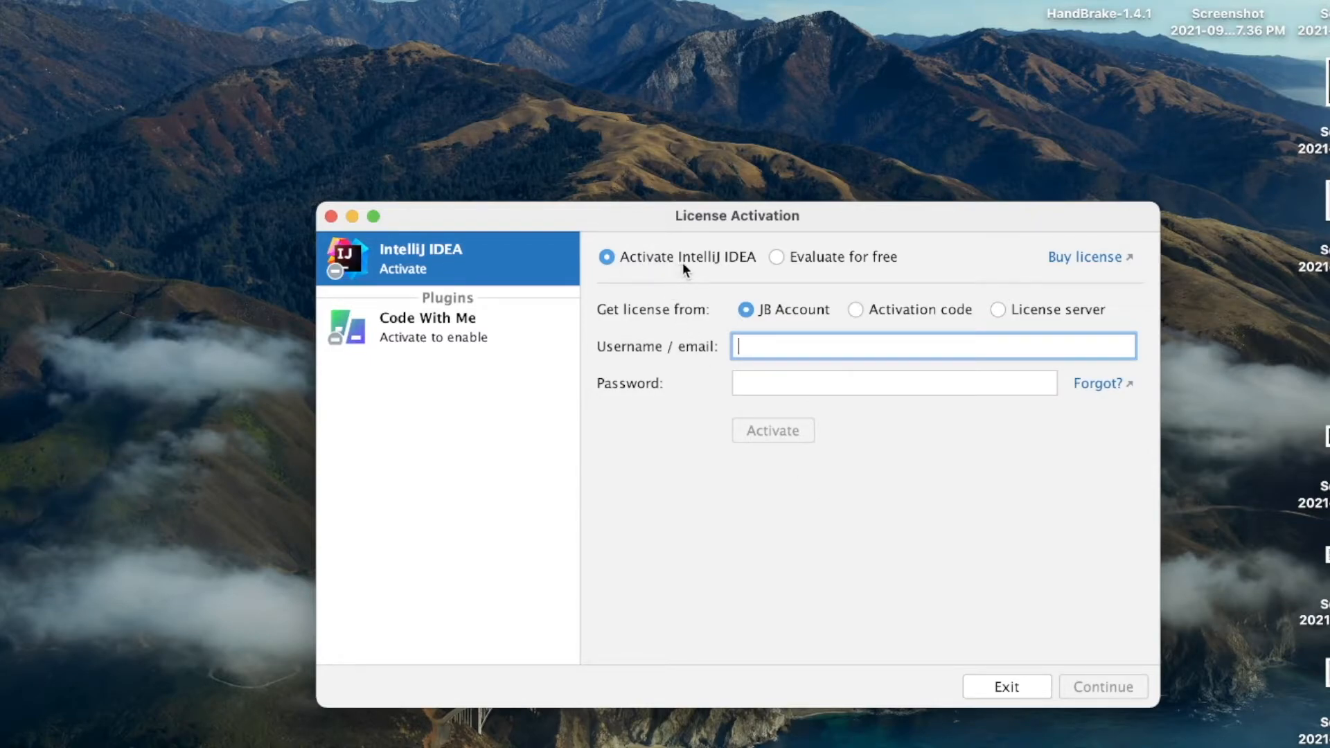
click(826, 255)
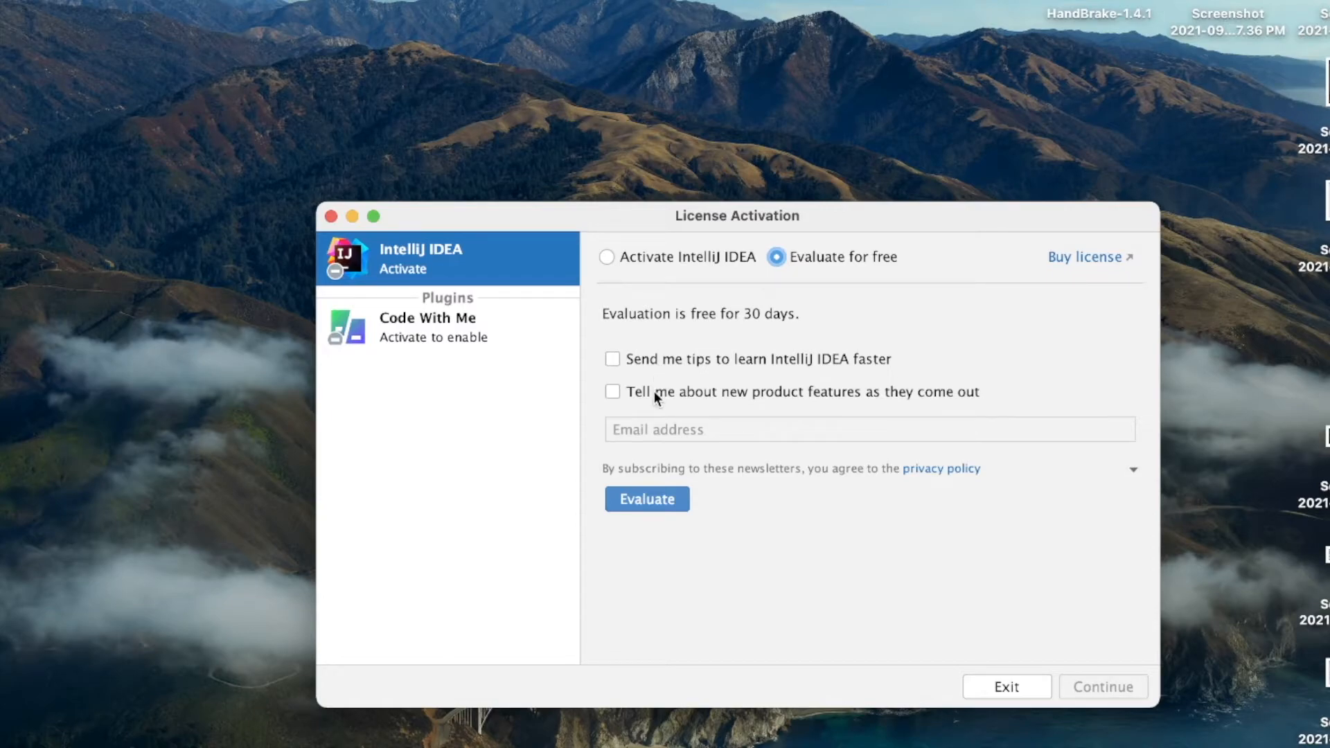
click(646, 501)
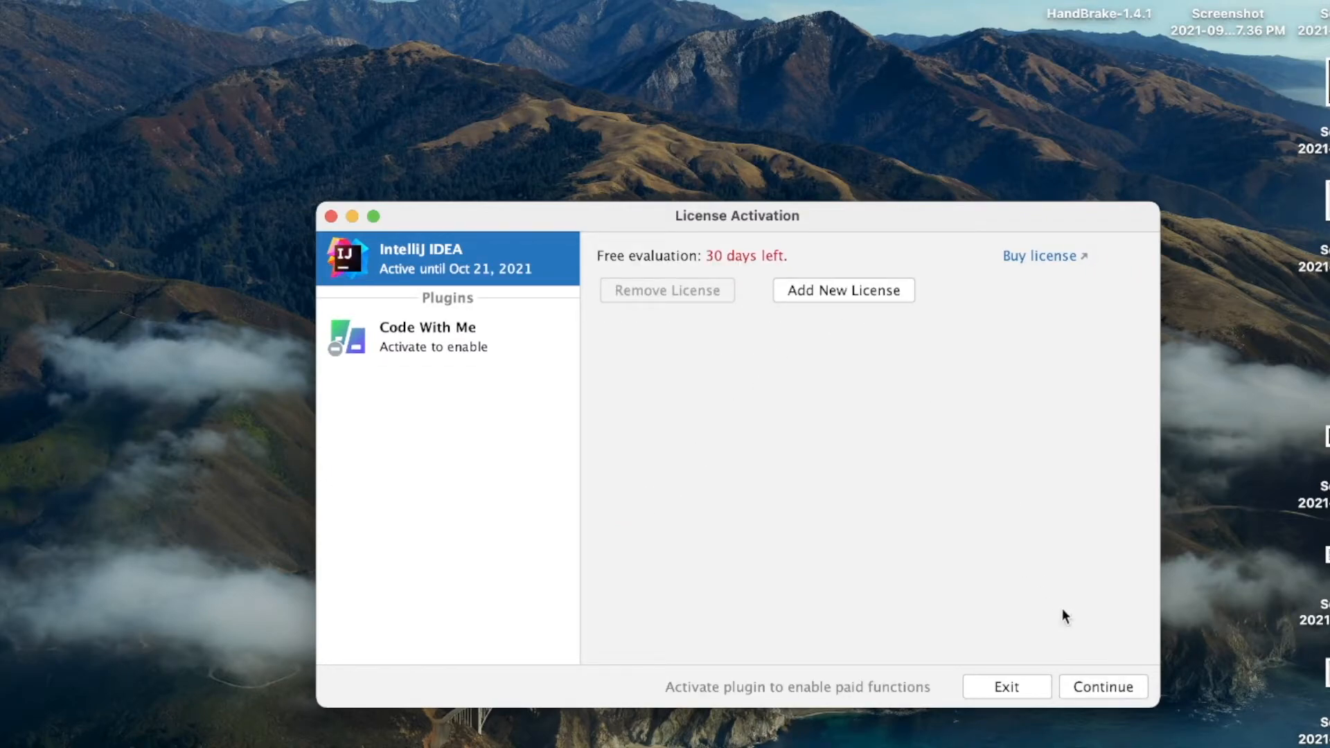
click(1113, 675)
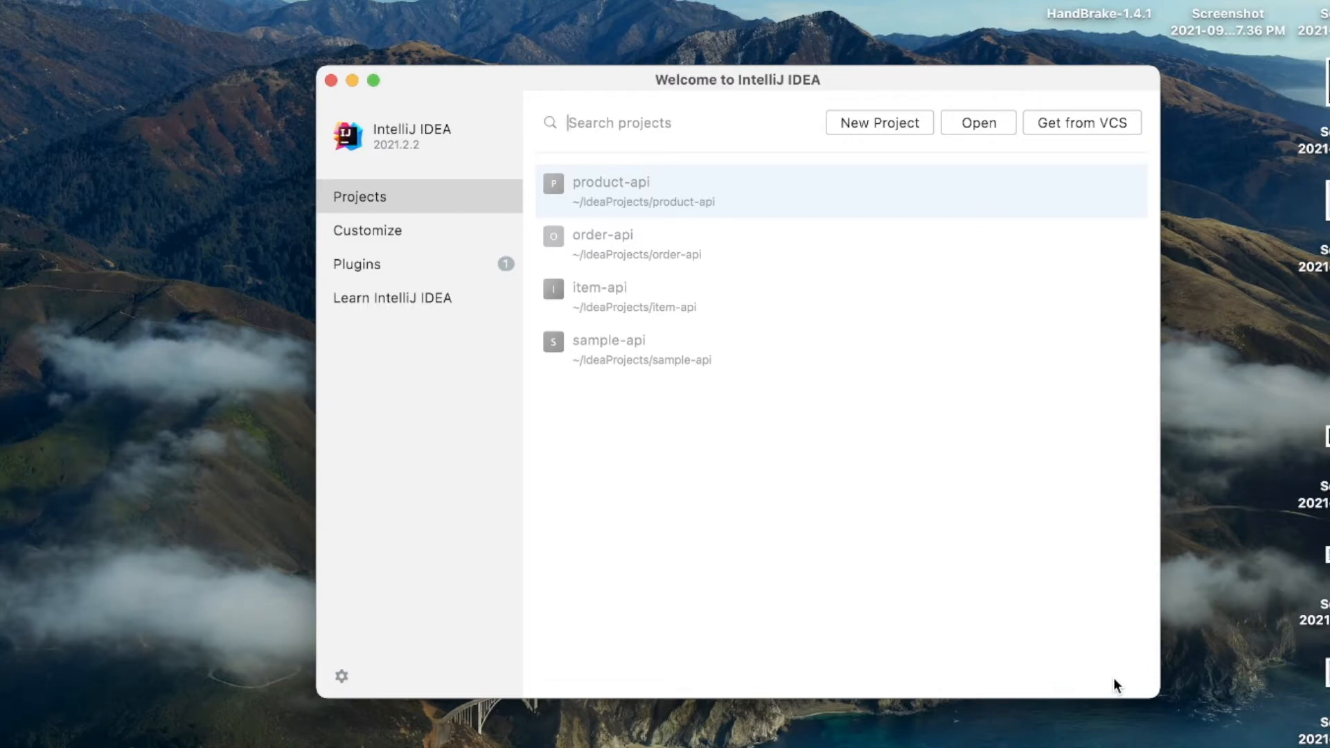
Customize the IDE's appearance by trying the macOS Light color theme and settling on Darcula.
click(400, 191)
click(381, 226)
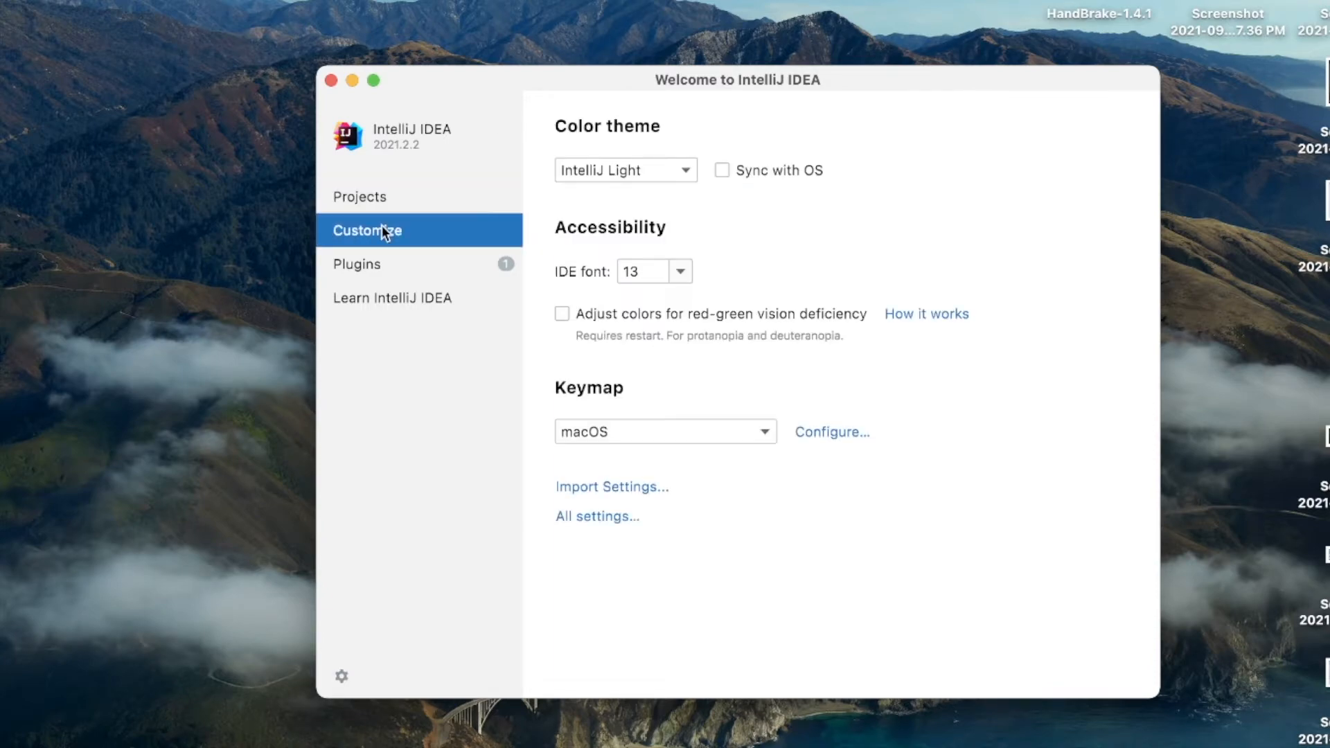
click(605, 170)
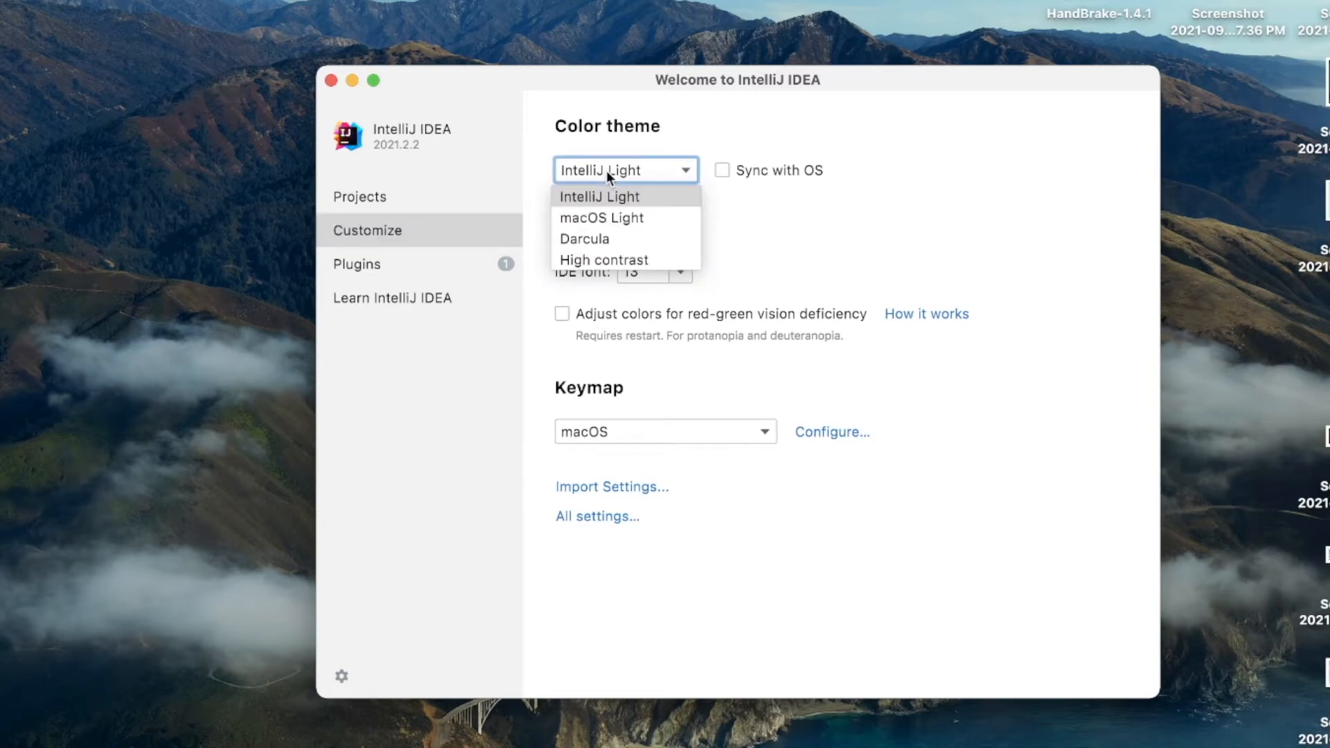
click(622, 223)
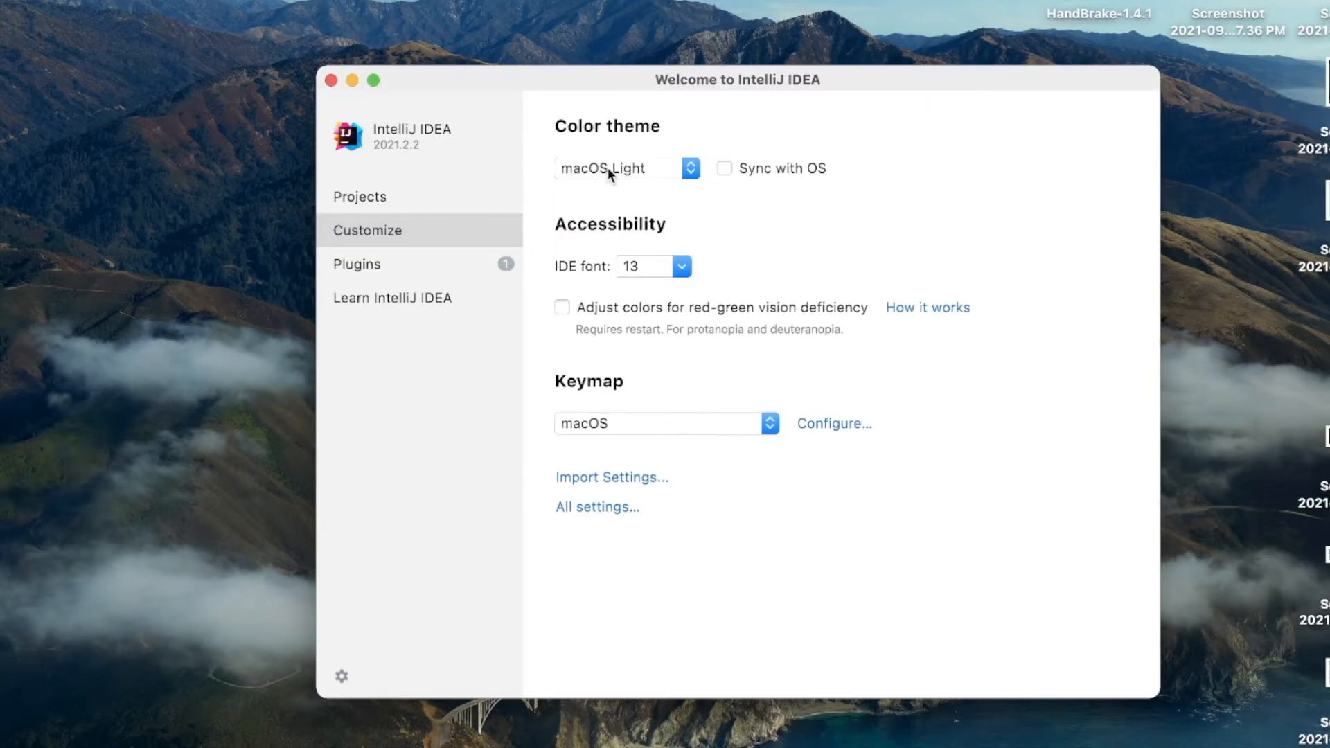
click(606, 167)
click(609, 229)
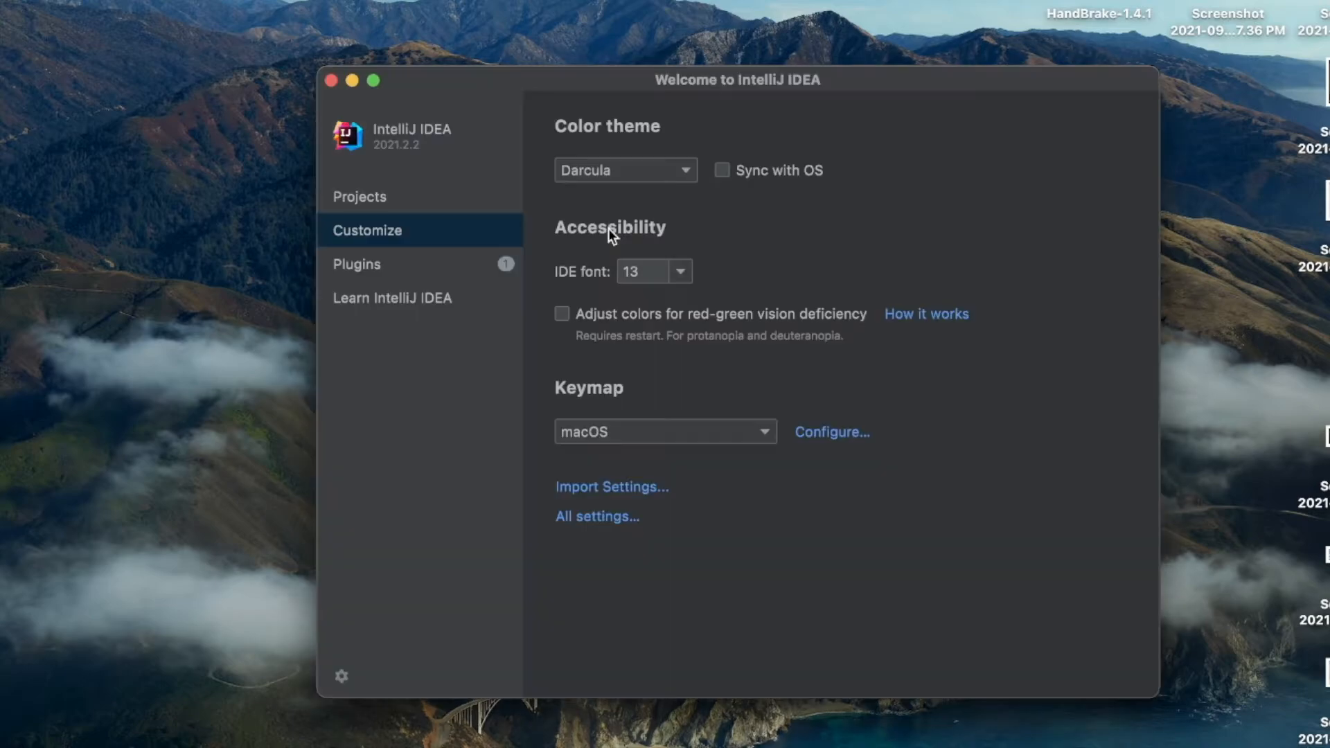
Look over the OS theme sync, IDE font size and keymap options, including the detailed keymap preferences, leaving them as they are.
click(723, 172)
click(722, 173)
click(681, 271)
click(777, 263)
click(597, 432)
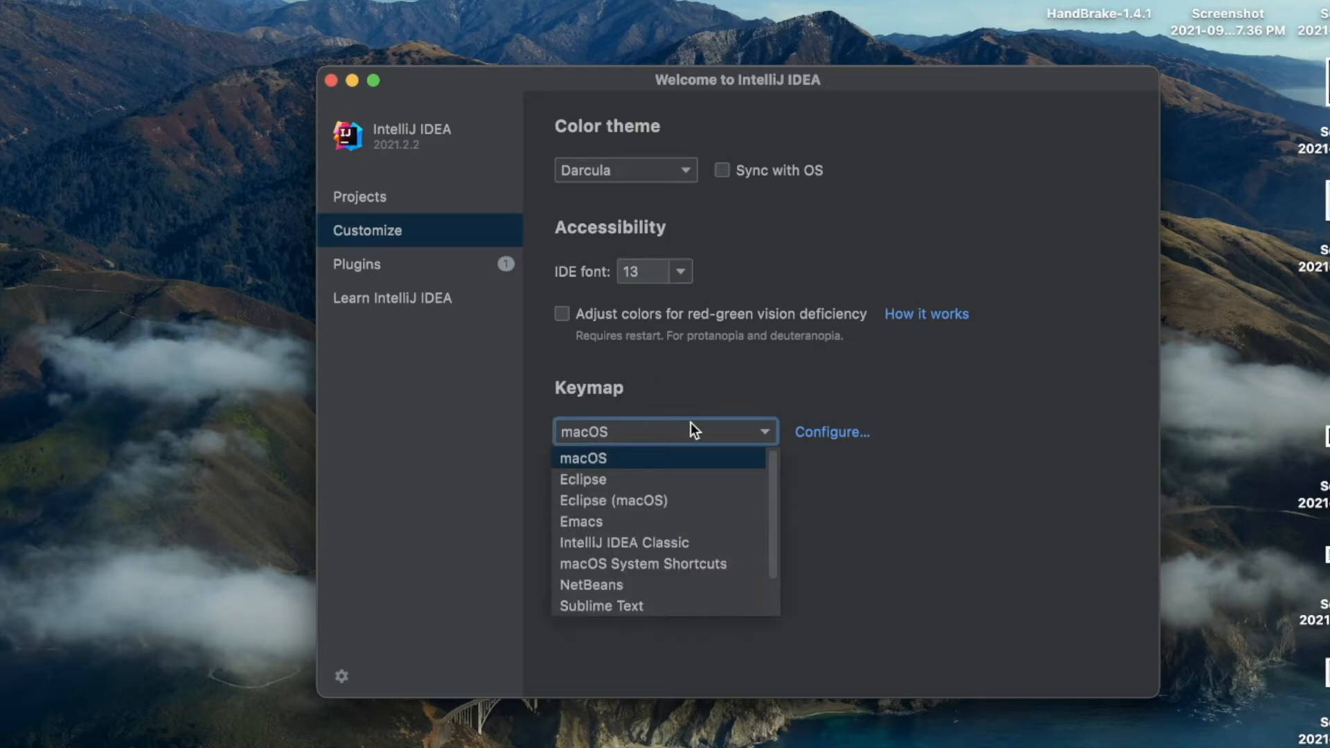
click(828, 387)
click(829, 432)
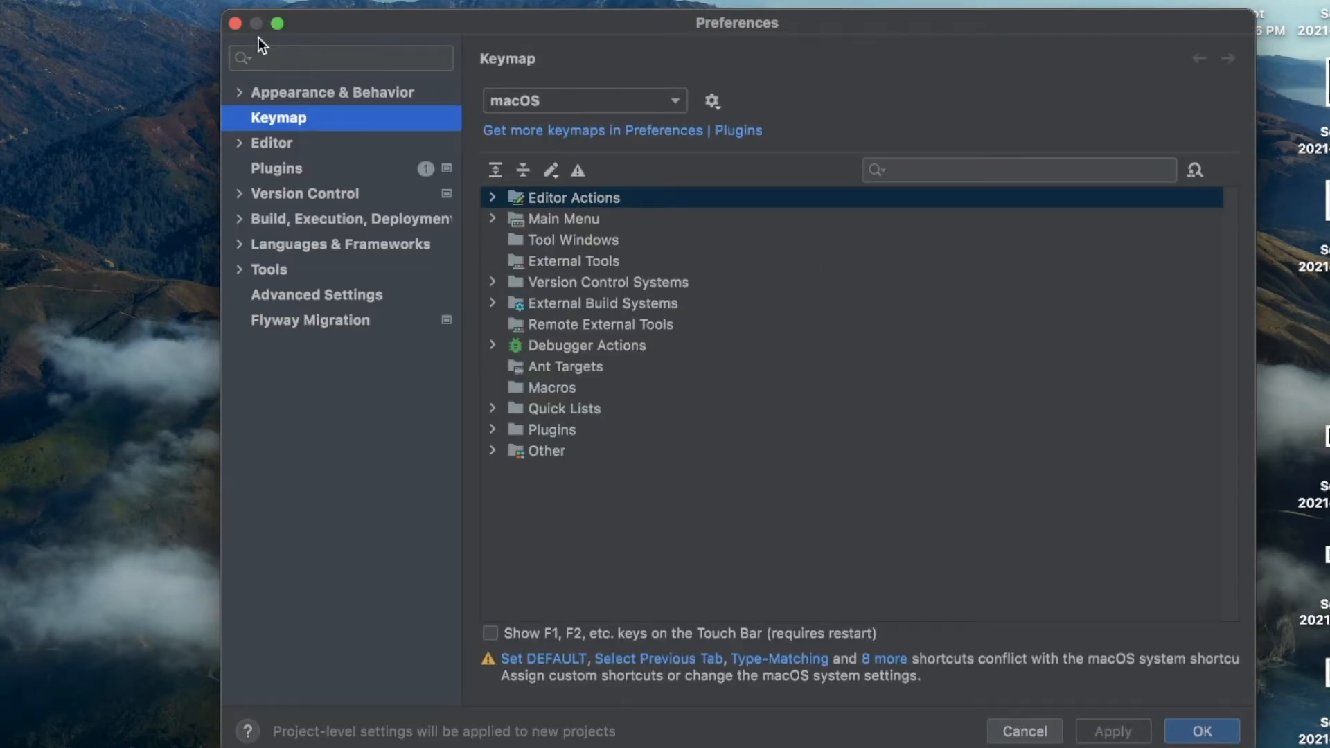
click(235, 24)
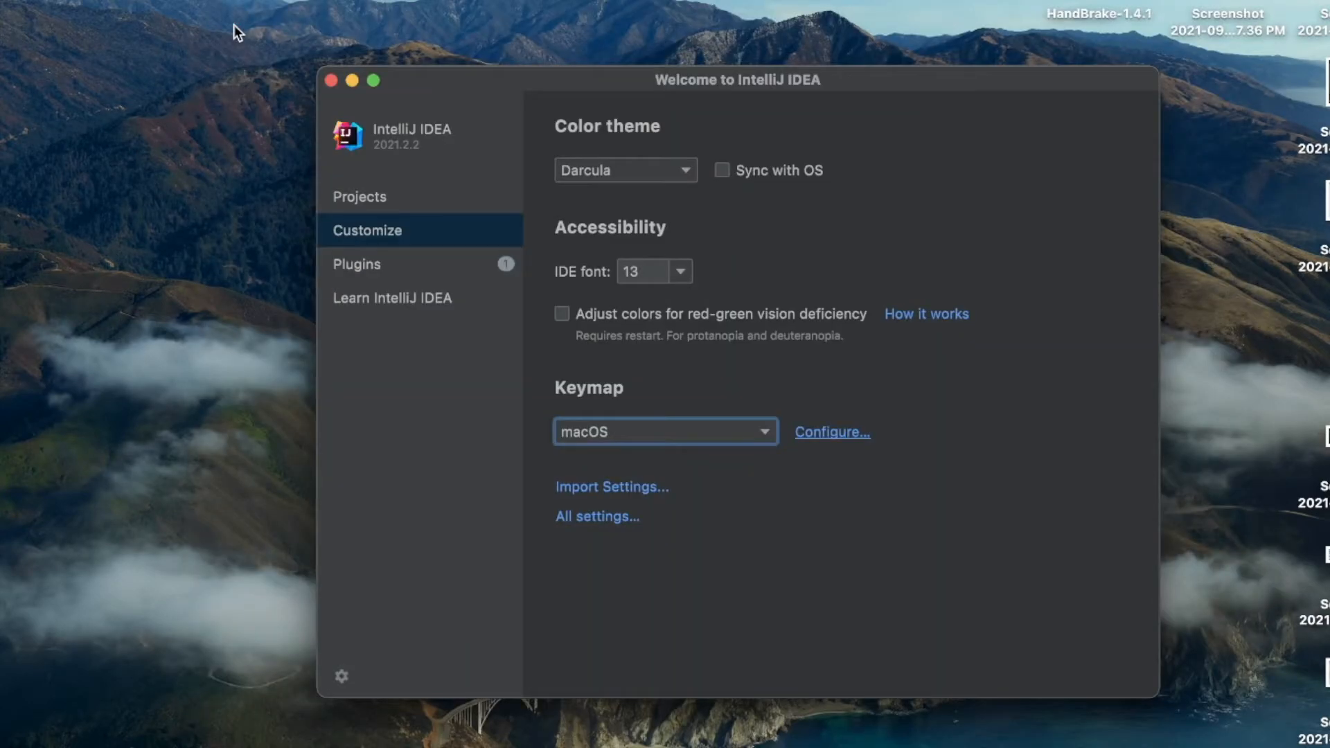
Search the plugin marketplace for "java", browse the listed plugins, and view the IntelliJ IDEA learning resources.
click(396, 268)
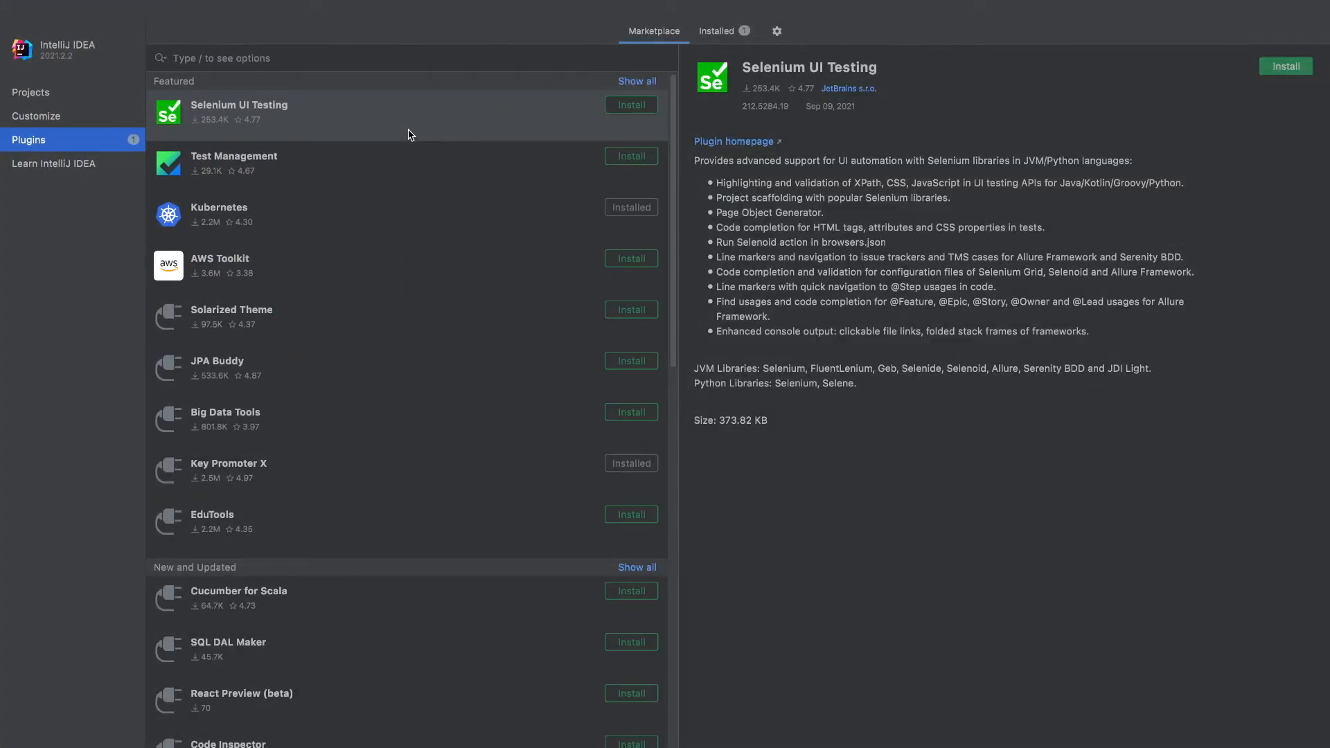
click(284, 60)
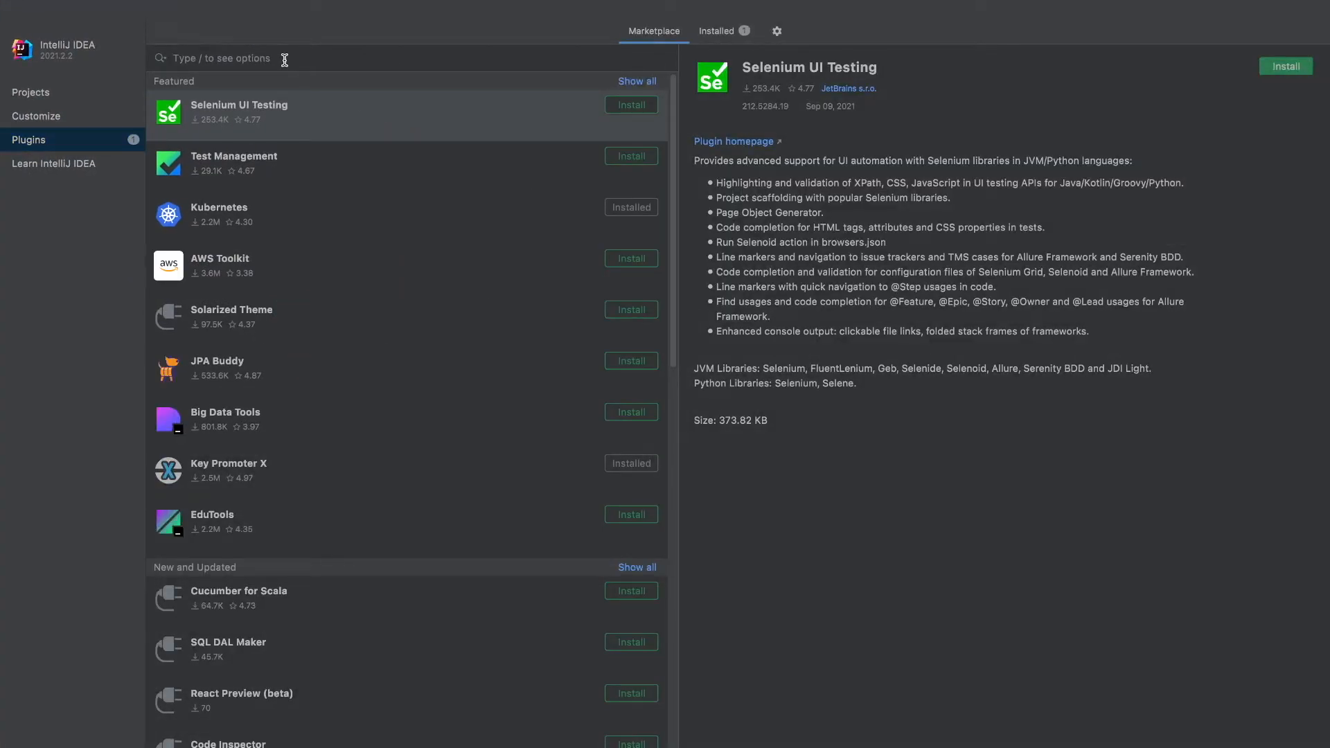
text(java)
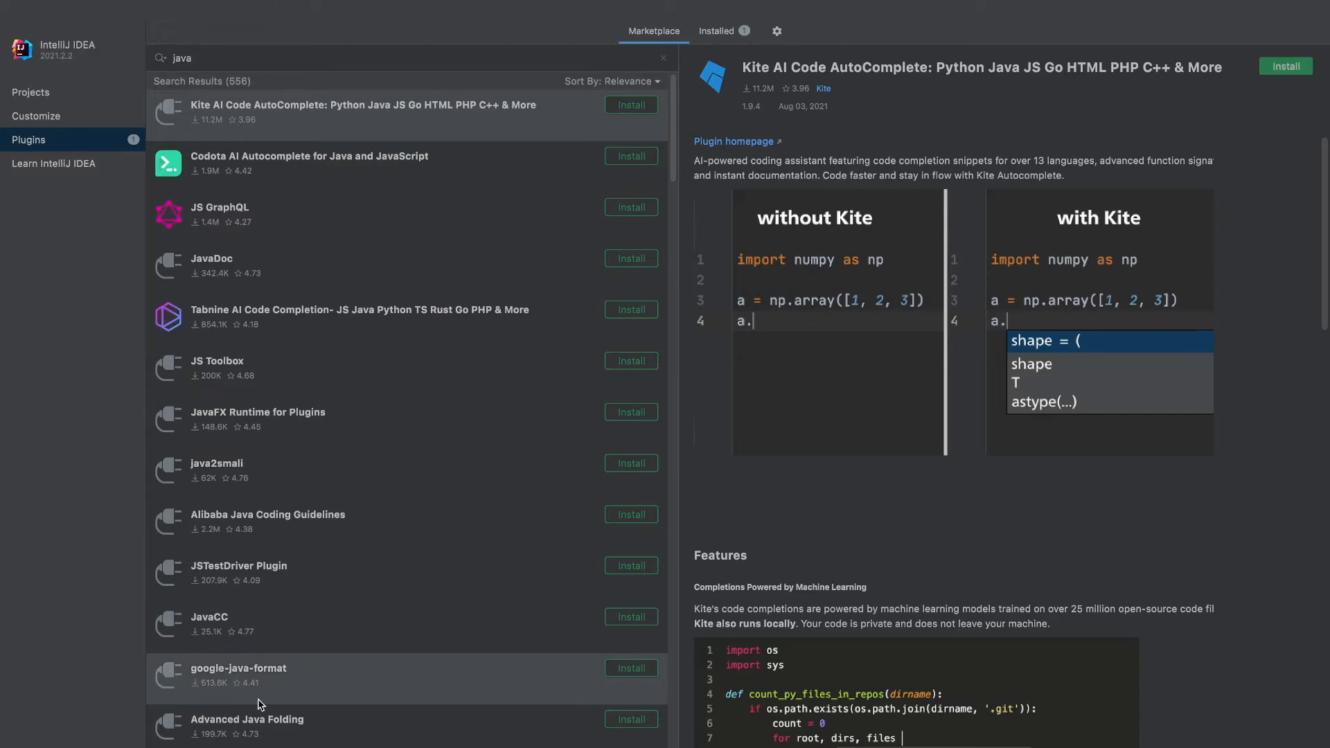
scroll(261, 704, down, 10)
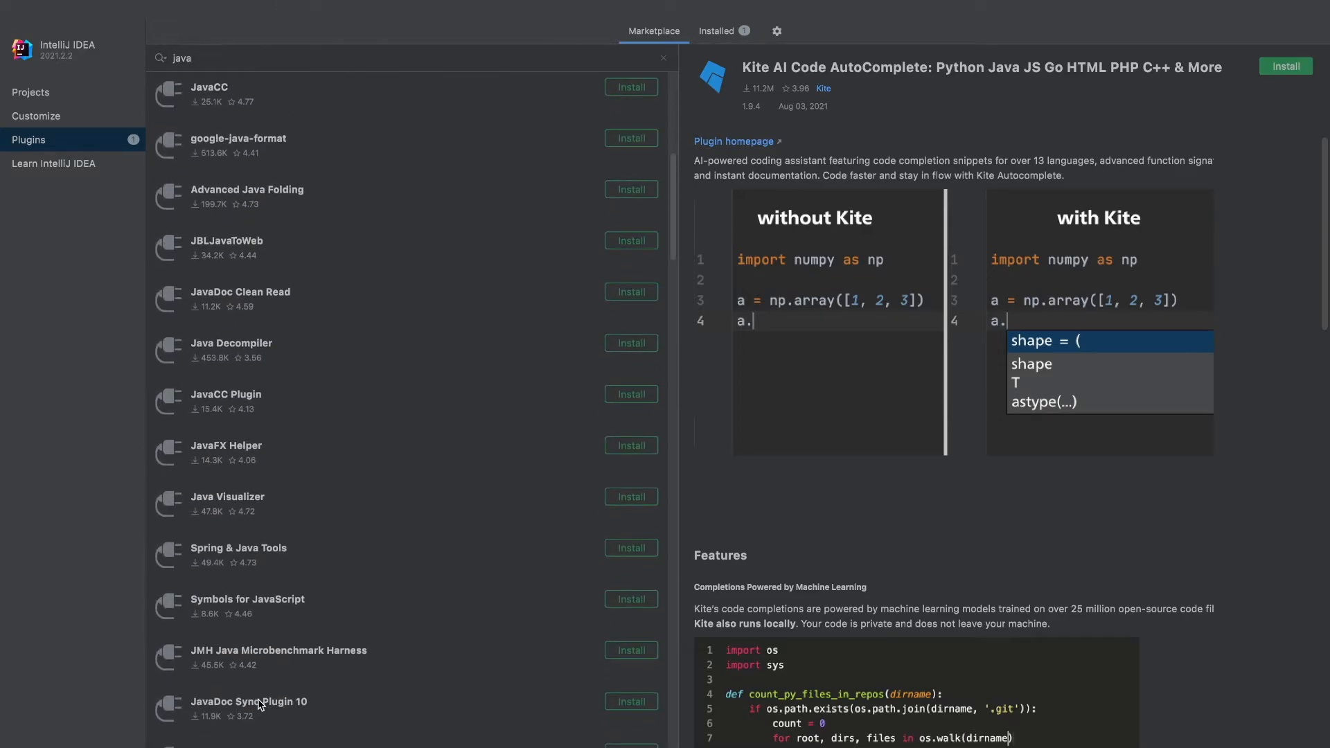
scroll(266, 357, up, 10)
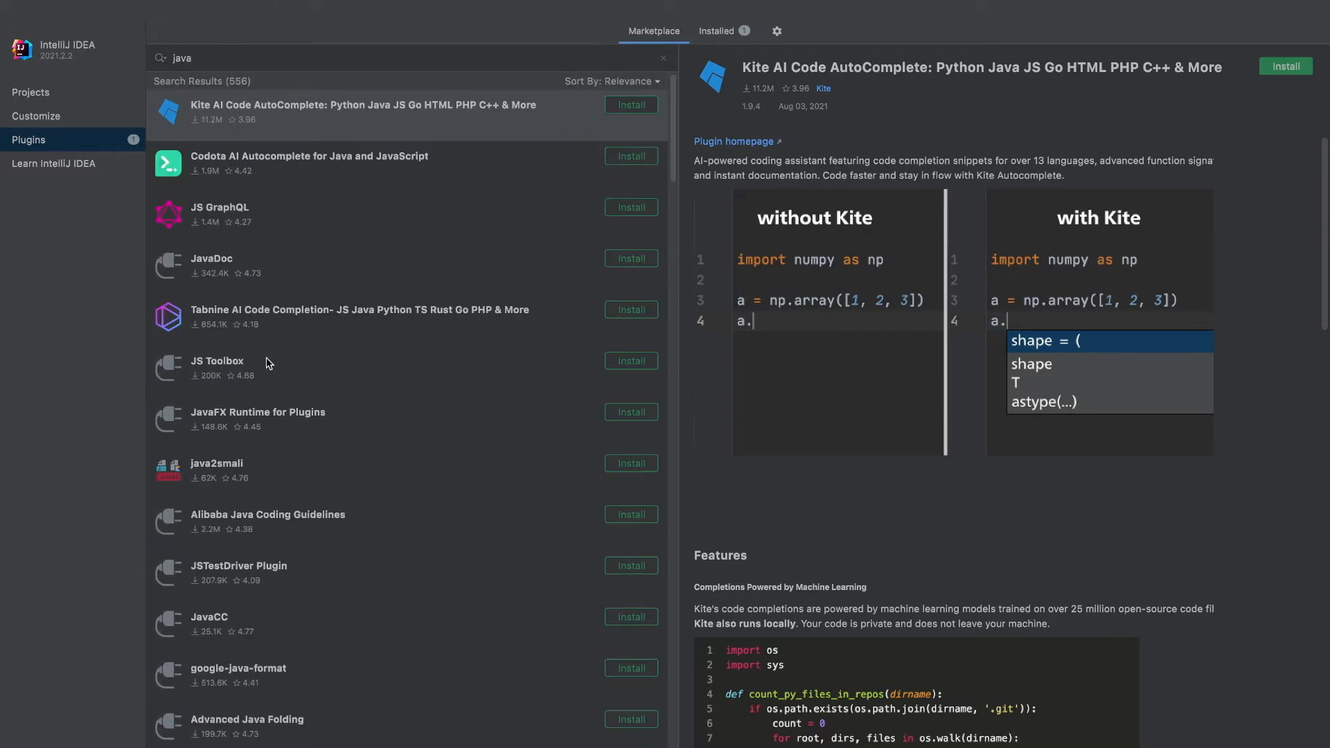
click(54, 170)
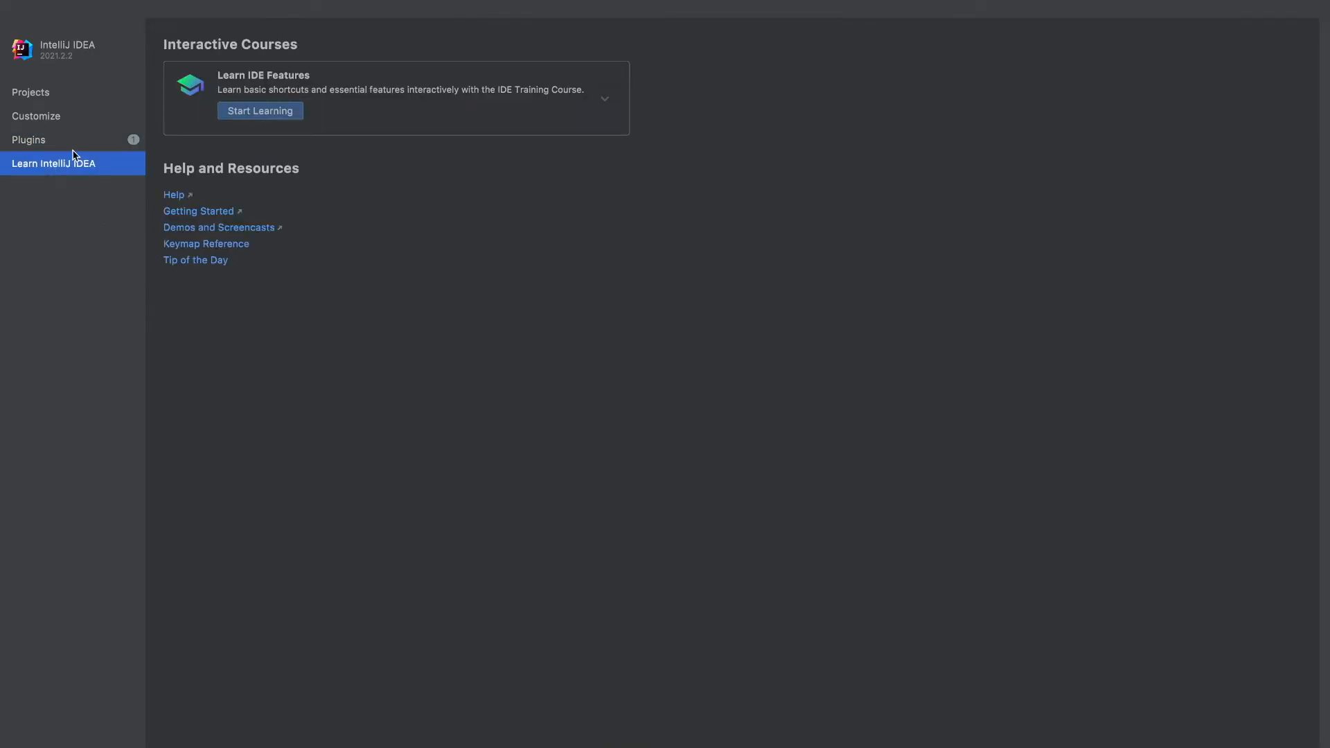
mouse_move(119, 5)
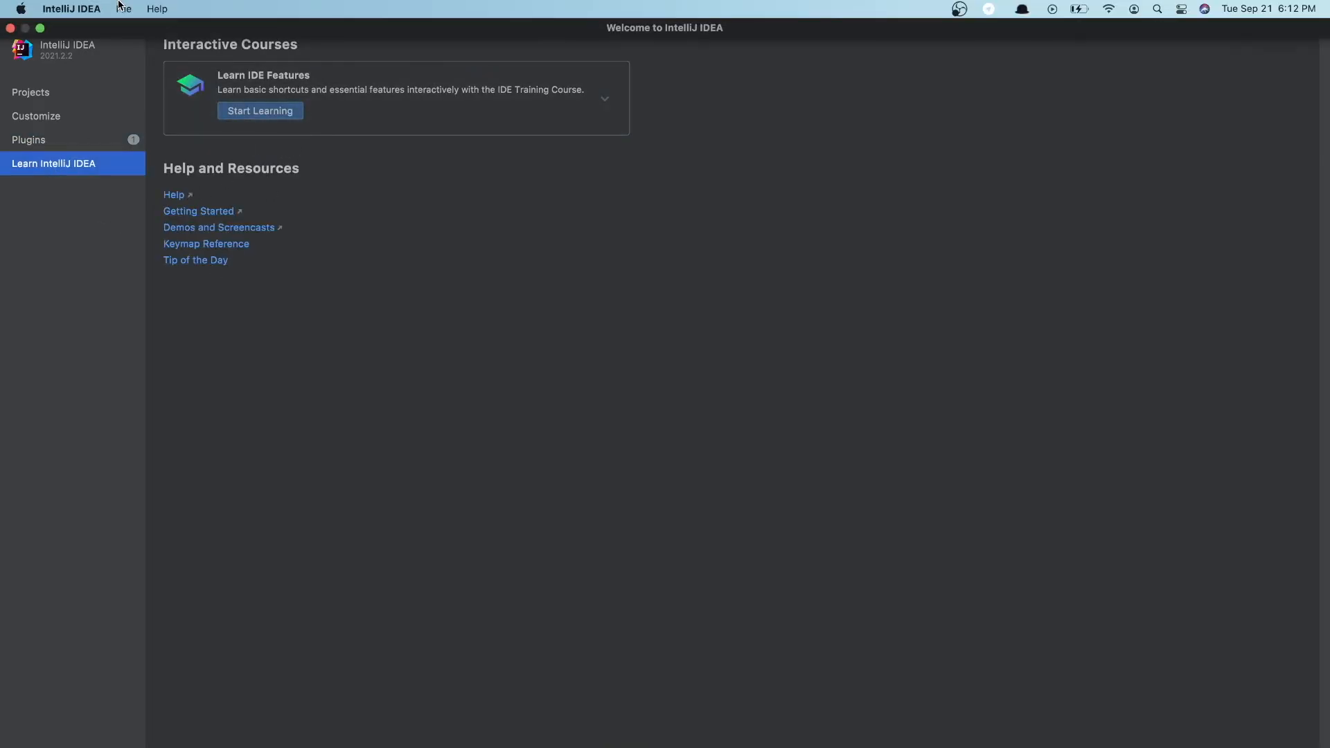
Start a new plain Java project using the version 11 project SDK and no additional libraries or frameworks.
click(73, 95)
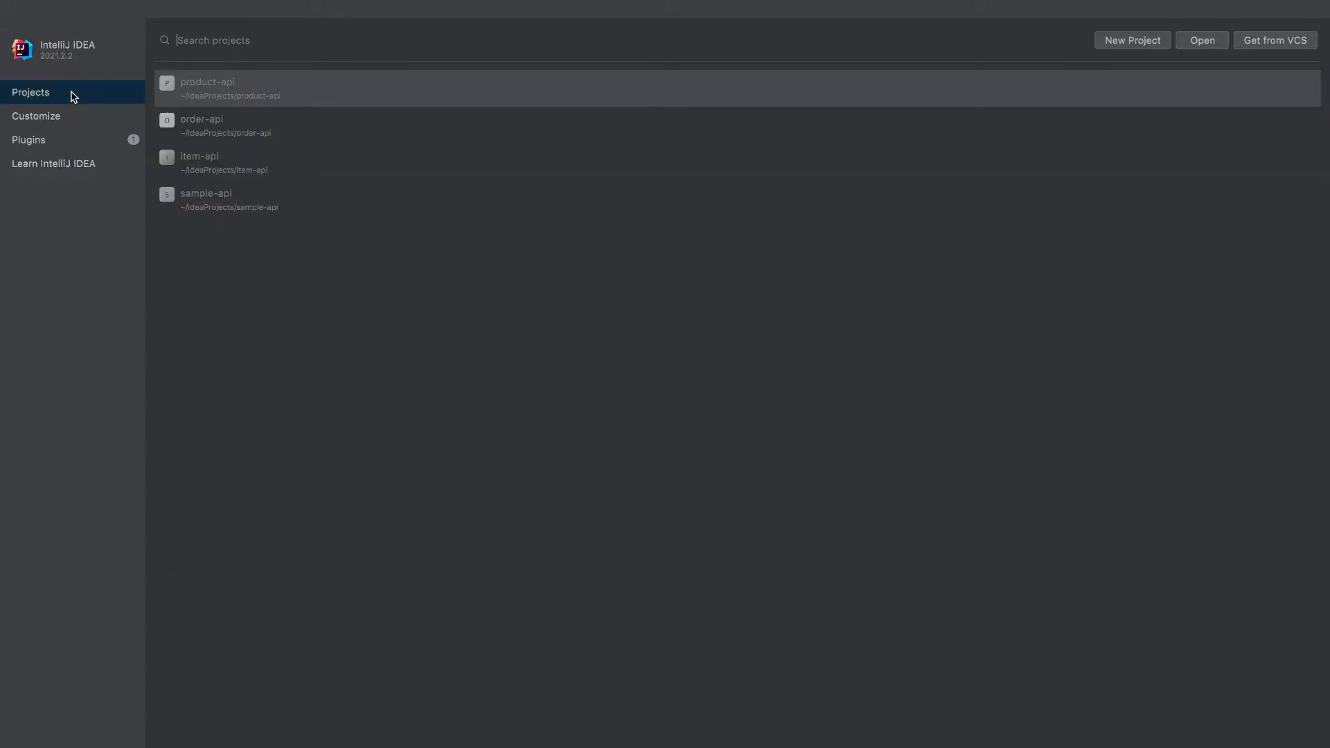
click(1137, 41)
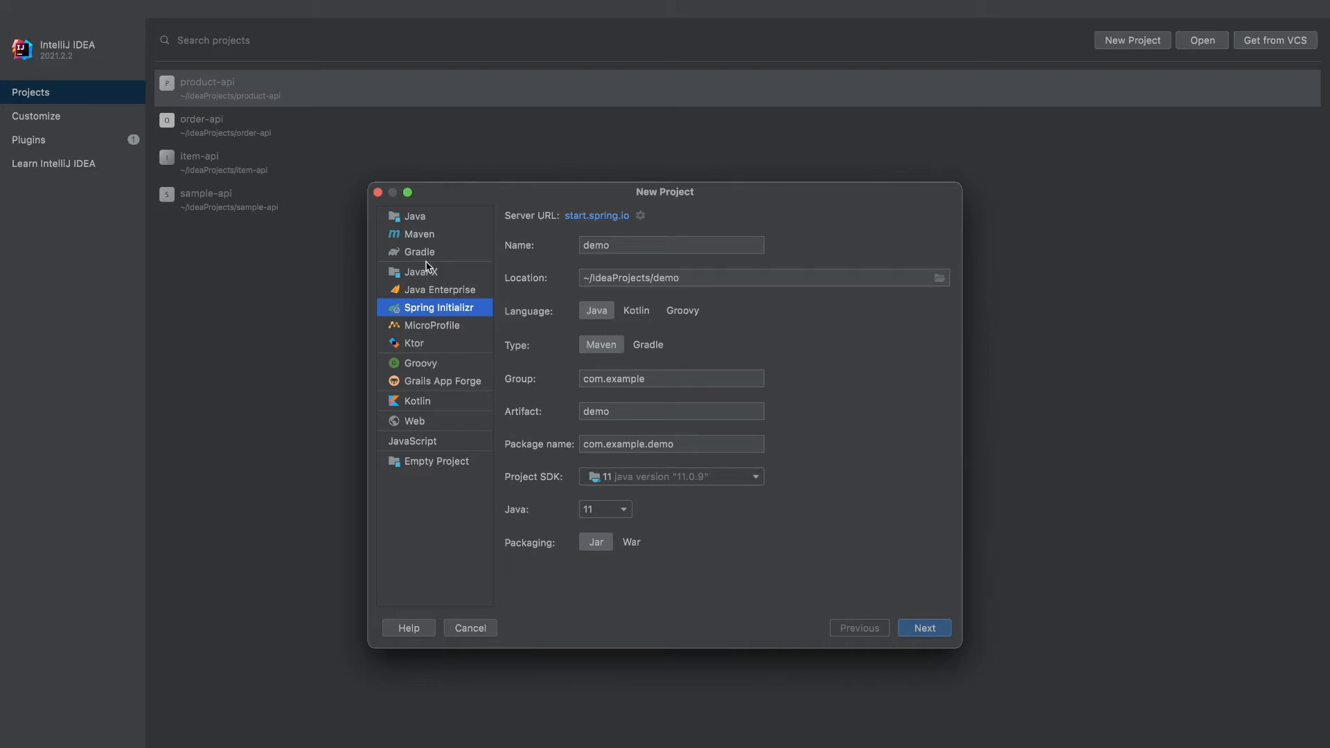
click(430, 218)
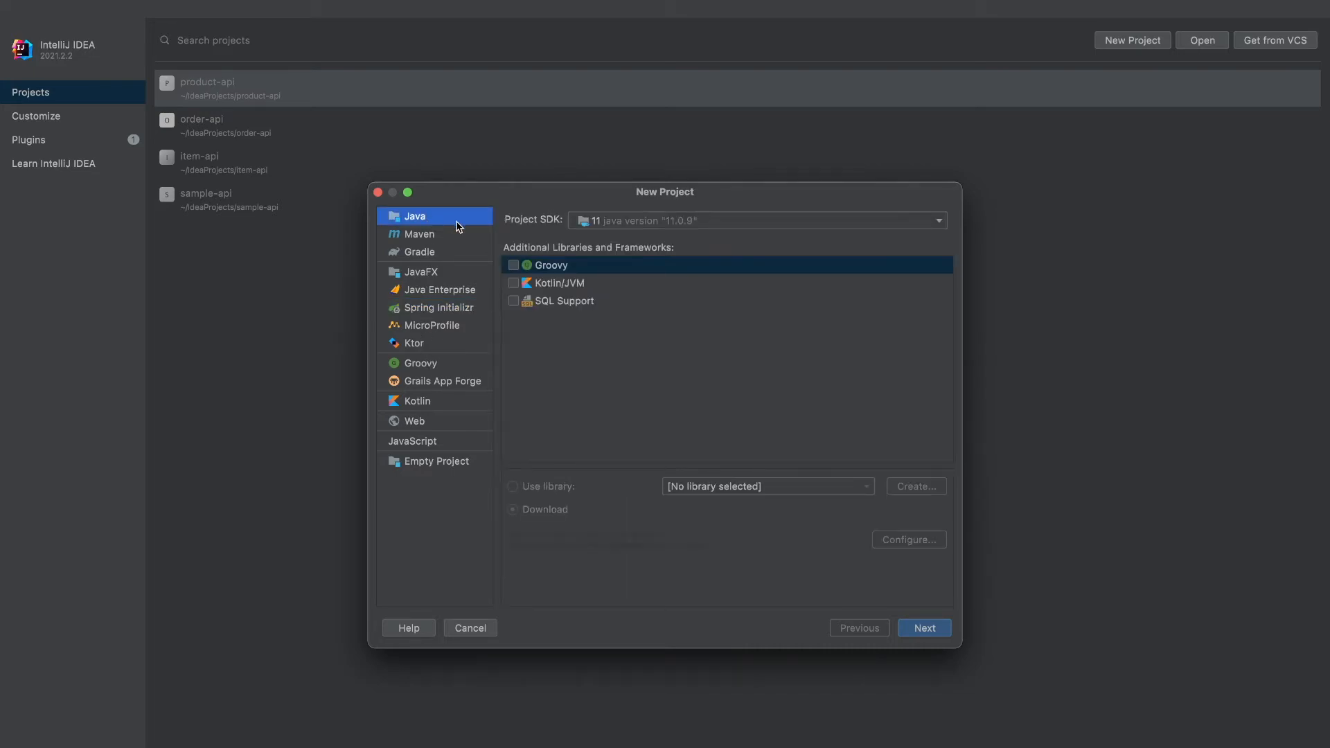
click(604, 222)
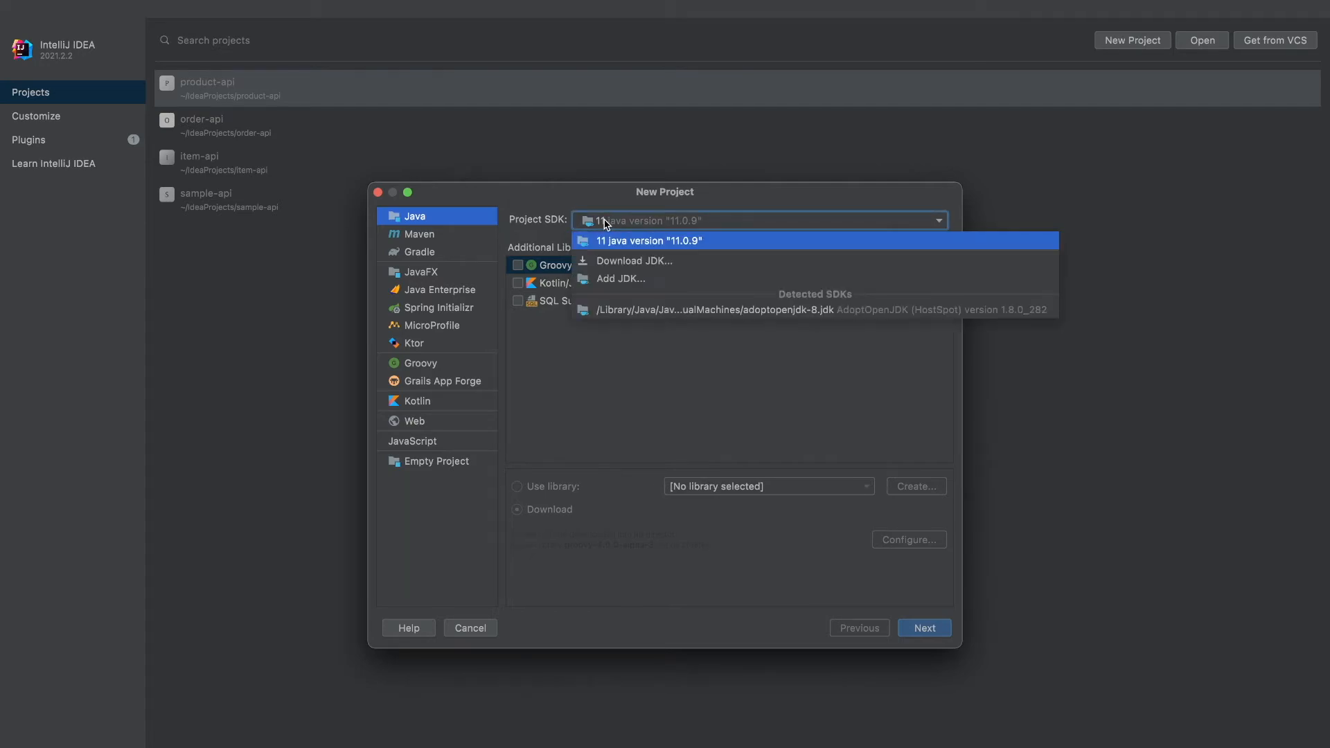
click(654, 243)
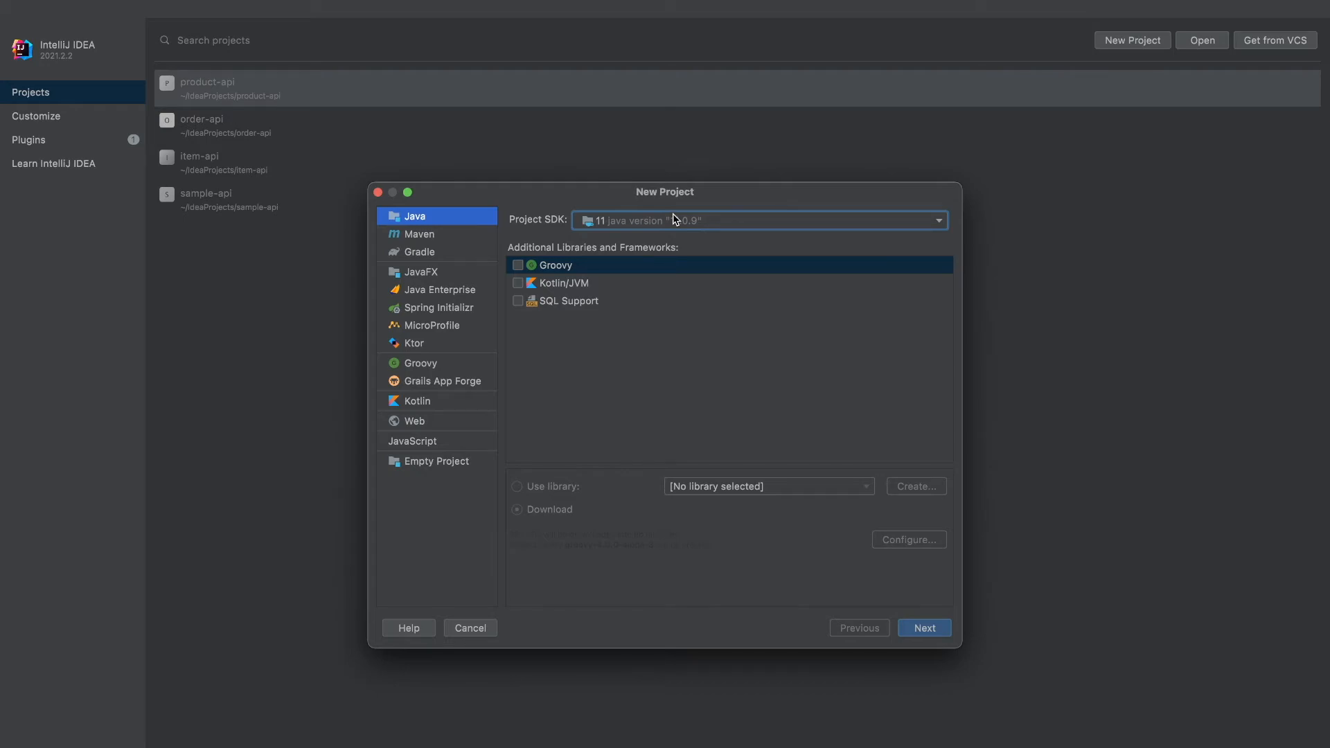
click(518, 267)
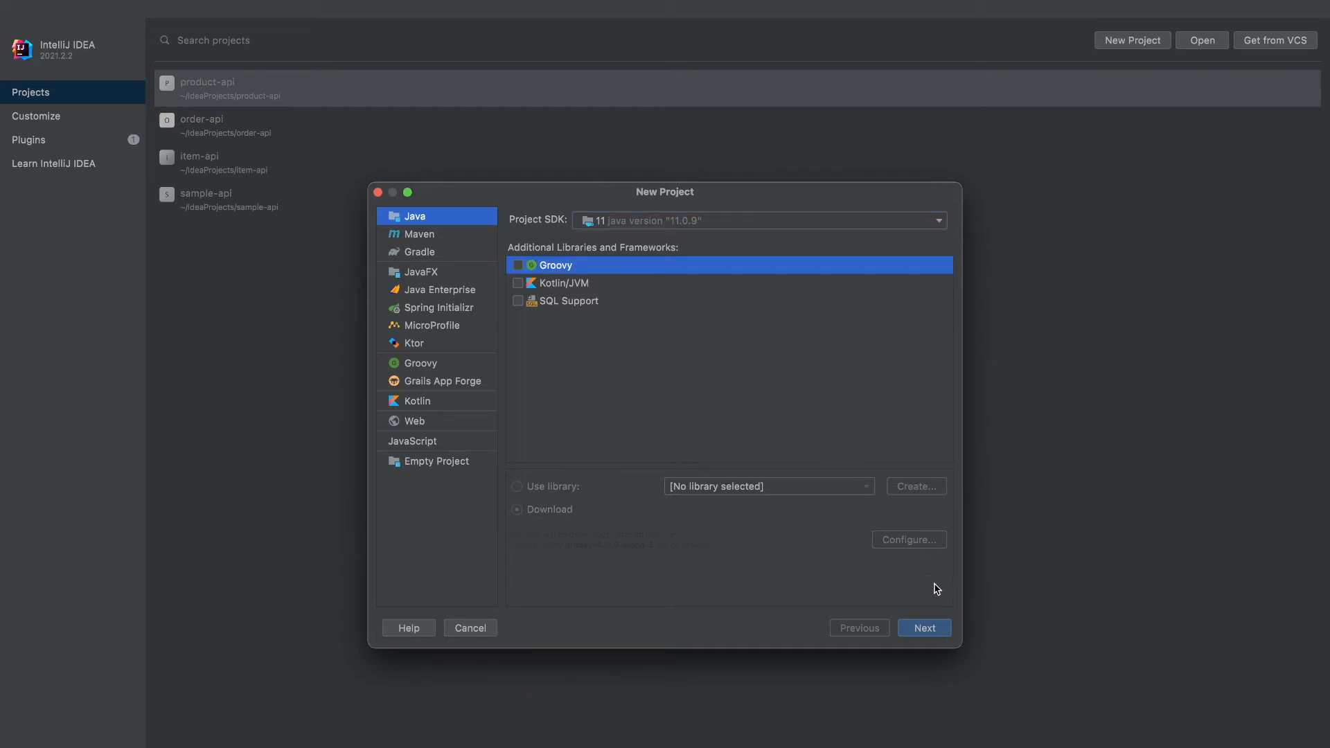
Skip the project template, name the project Demo, and create it in the default location.
click(930, 633)
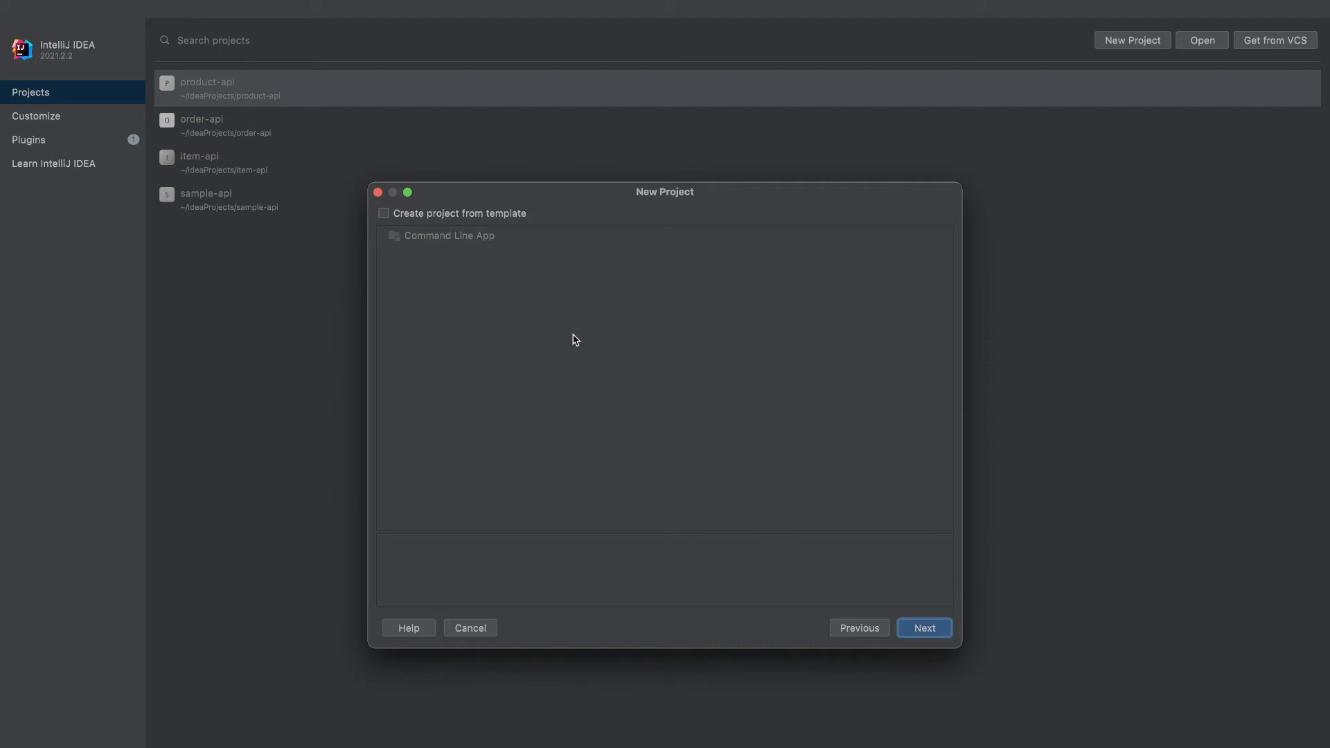
click(934, 629)
key(BackSpace)
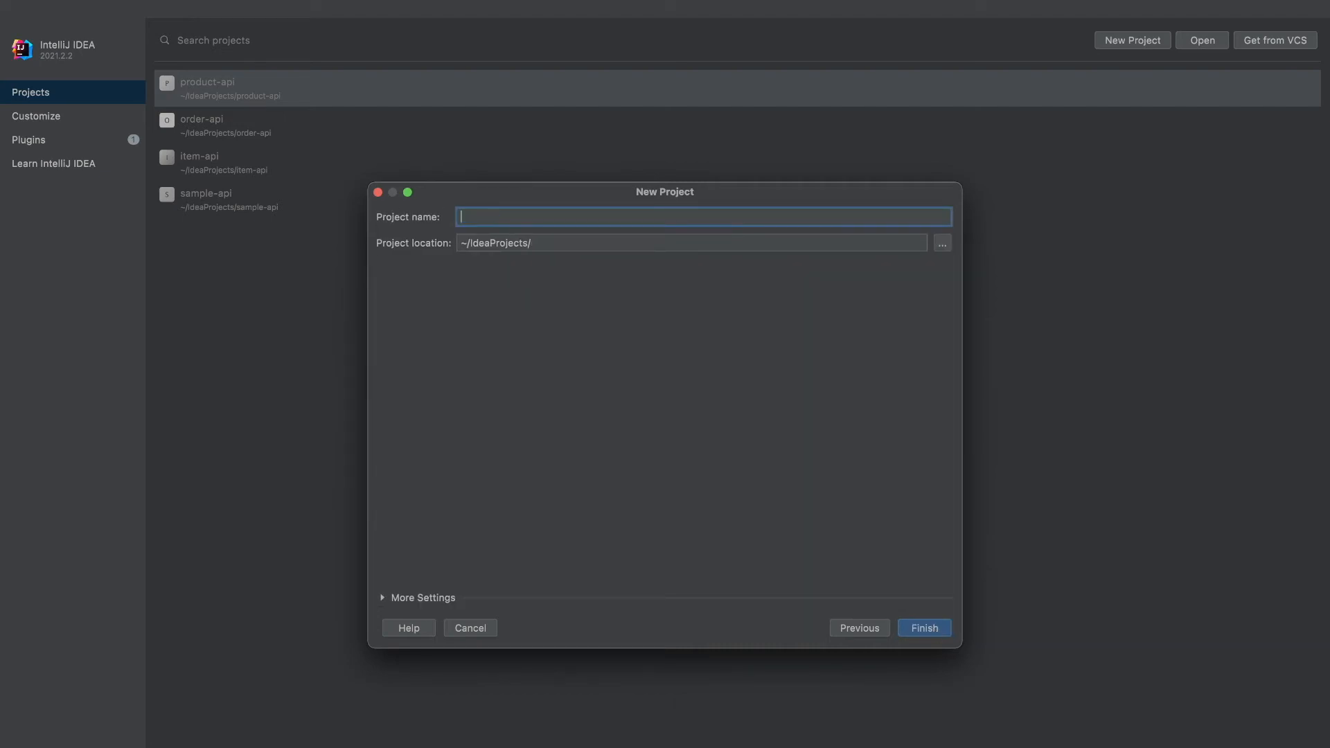
text(Demo)
click(926, 633)
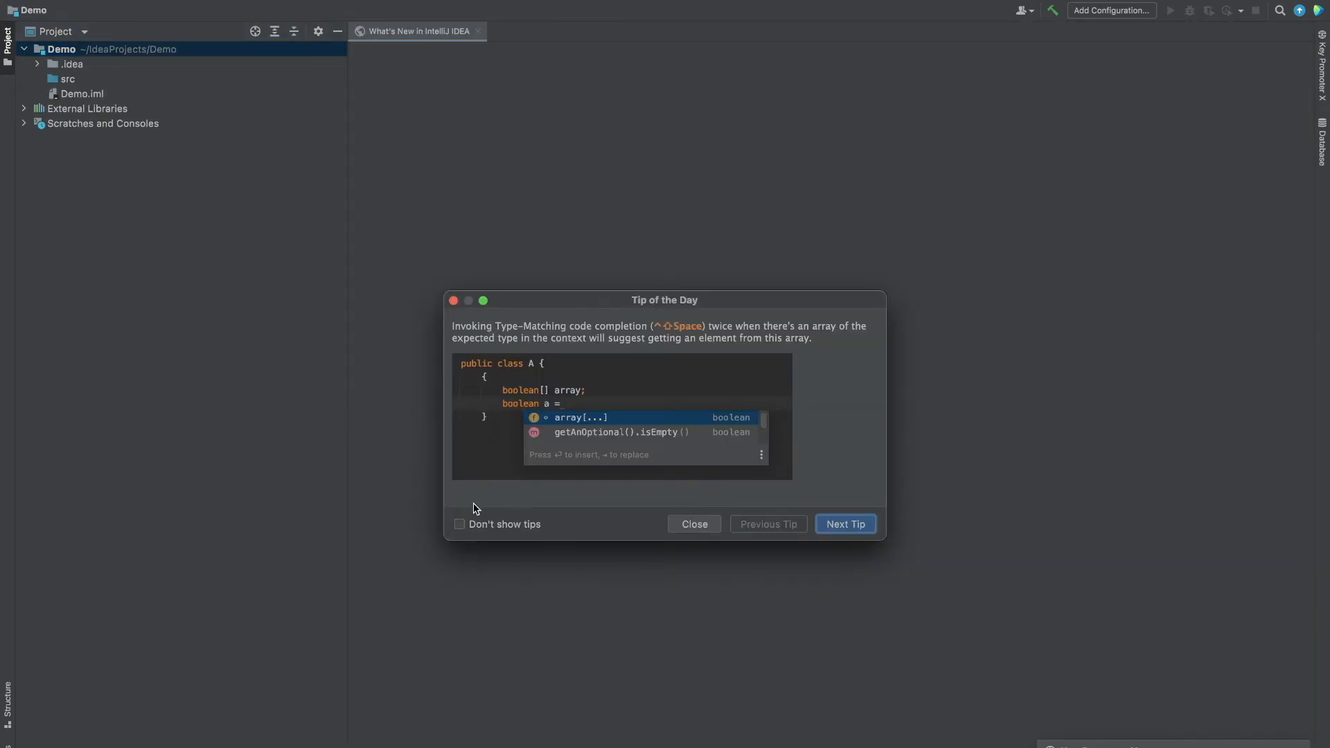
Turn off the daily tips and close both the tip window and the What's New page.
click(482, 524)
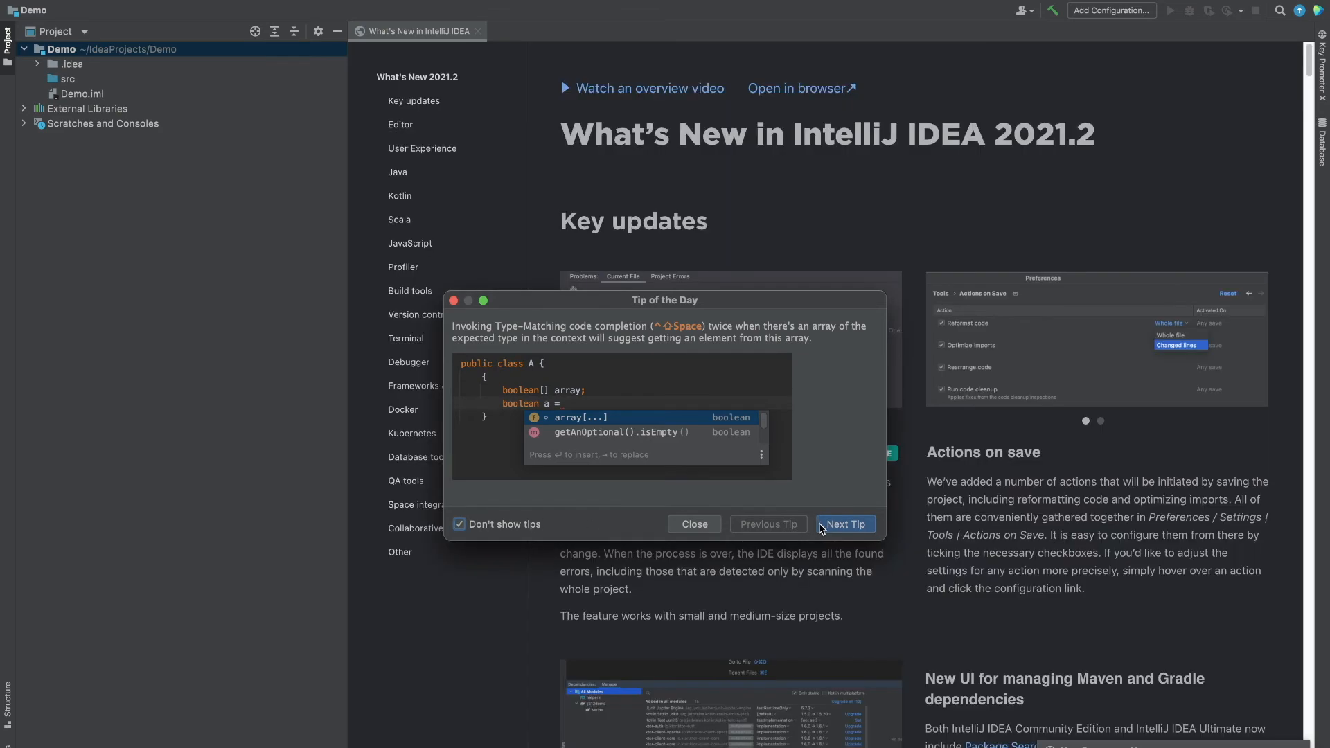
click(698, 524)
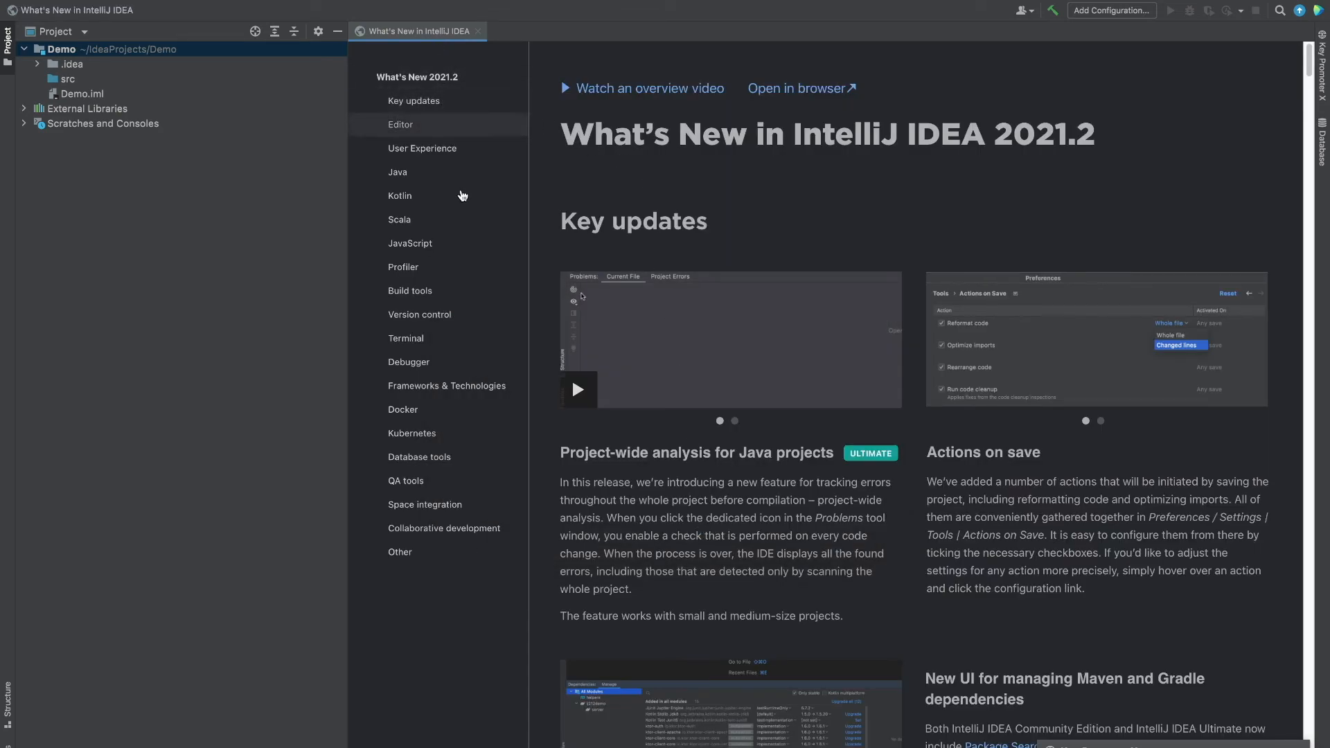
click(478, 31)
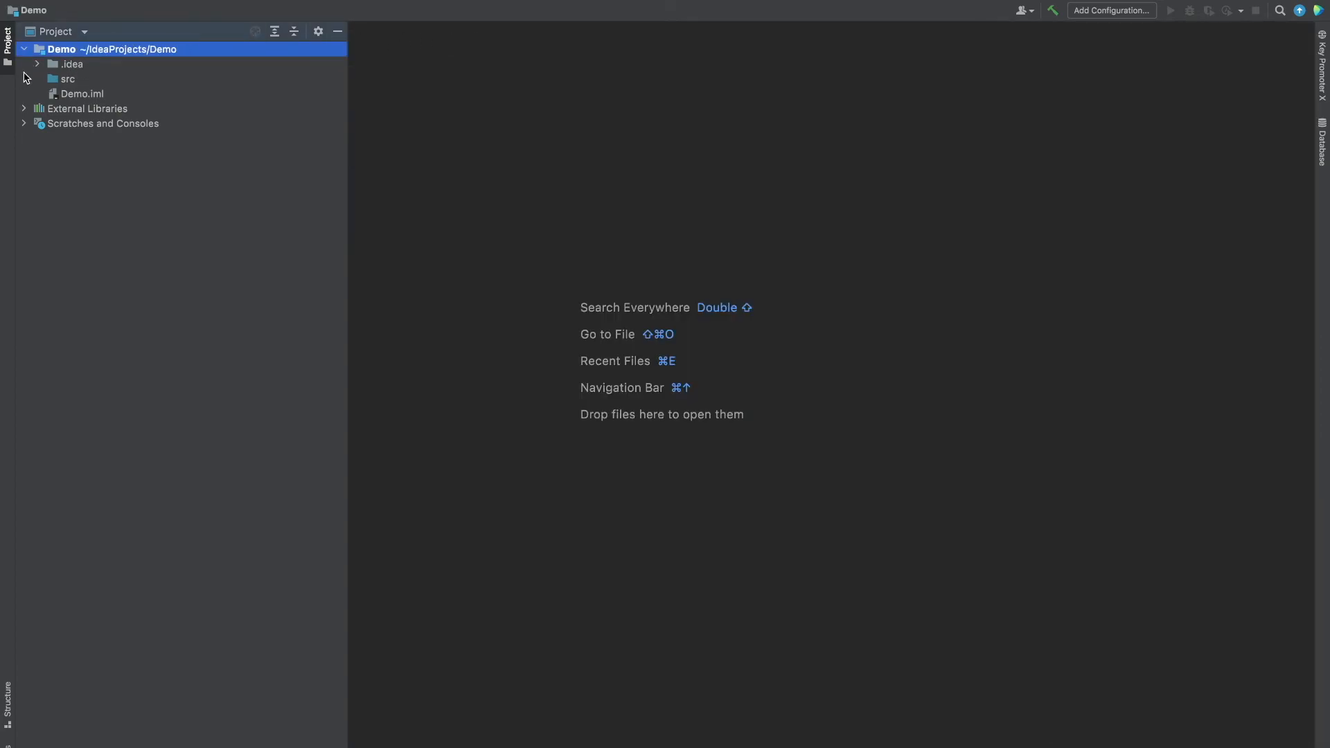
Create a new Java class named HelloWorld in the project's src folder.
click(69, 80)
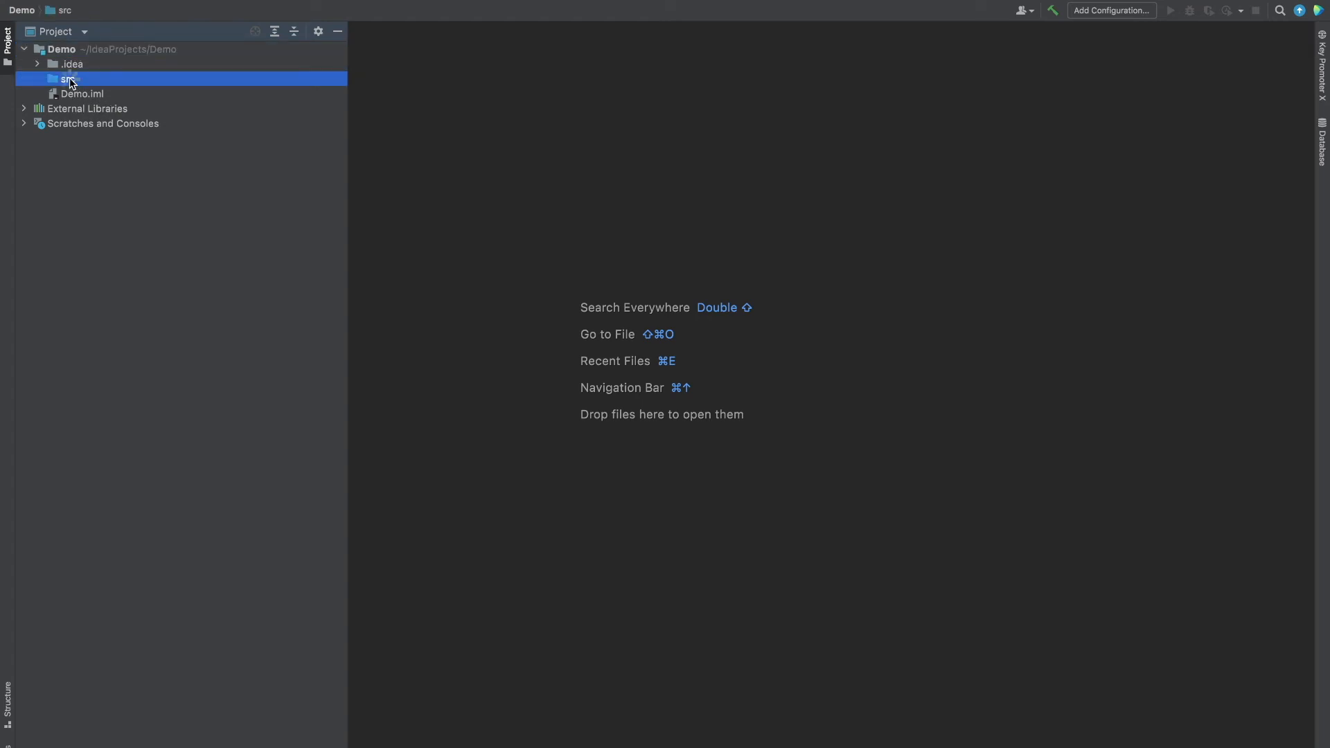
right_click(71, 82)
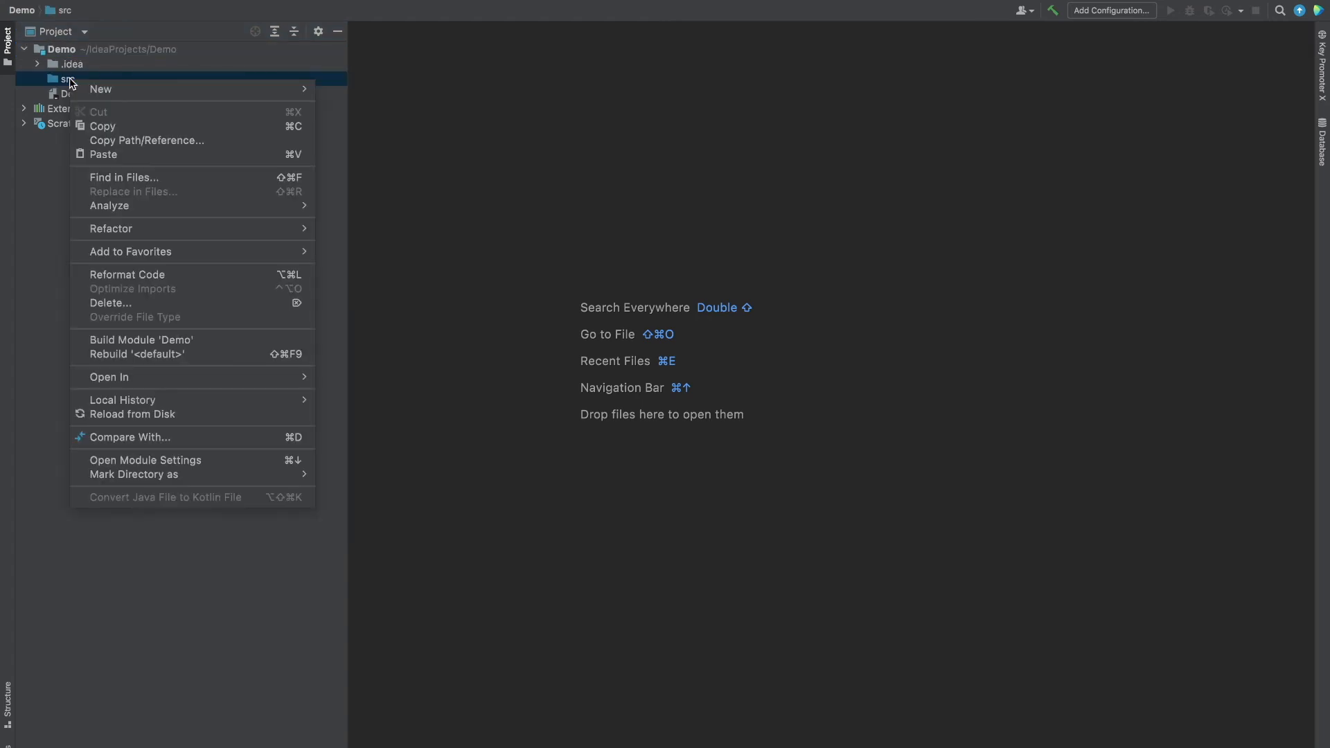
mouse_move(132, 90)
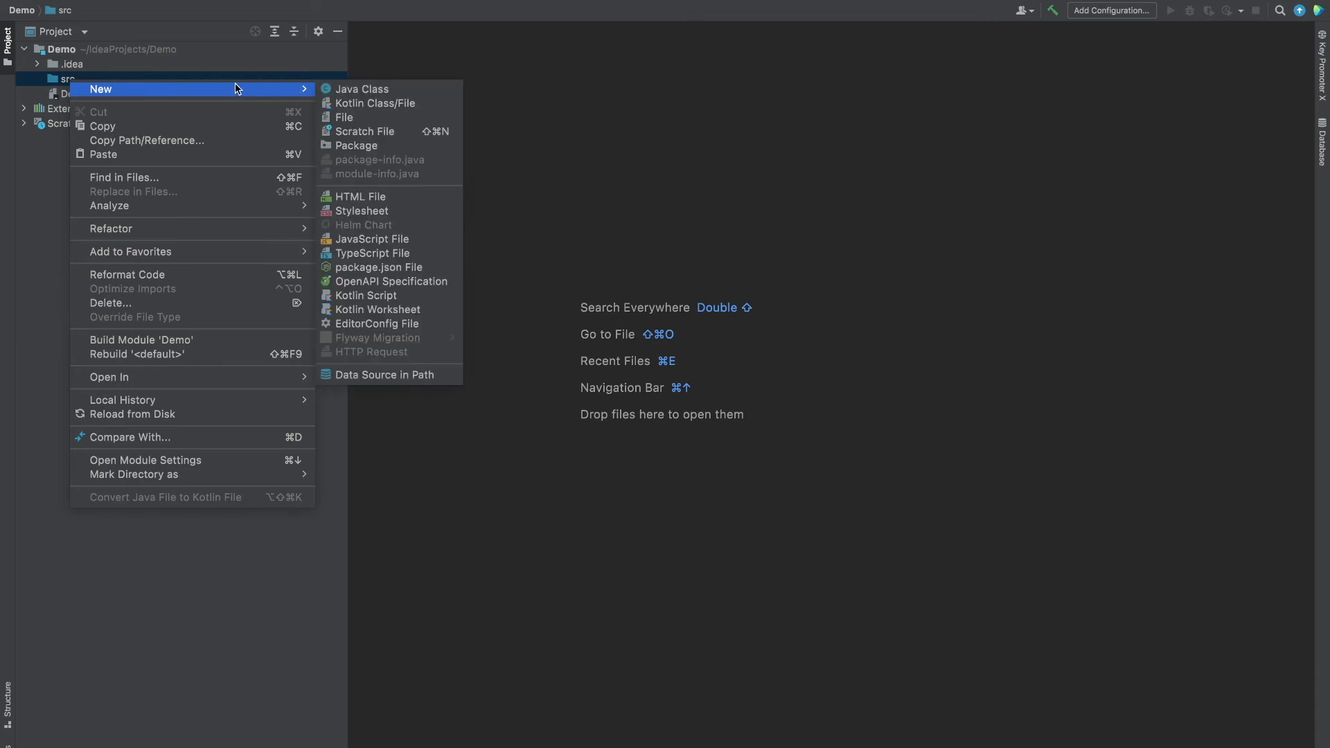
click(352, 90)
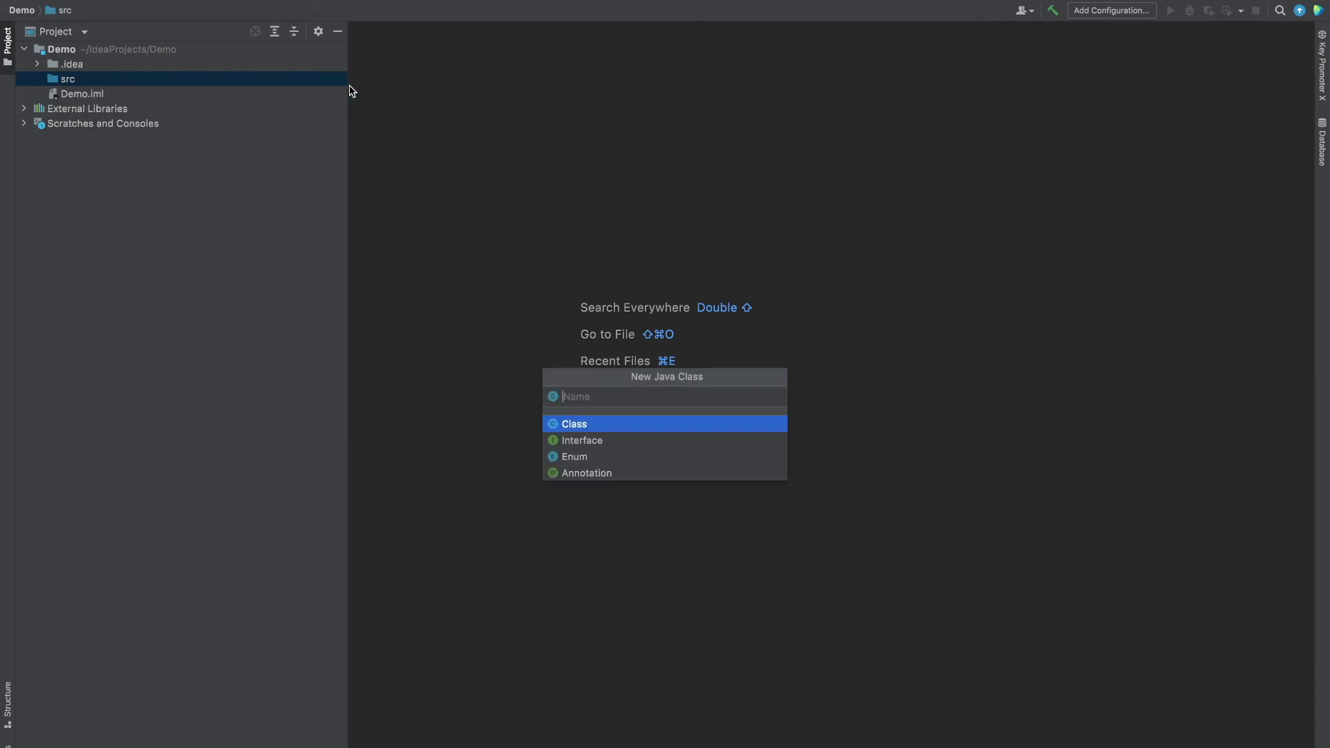
text(HelloWorld)
key(Return)
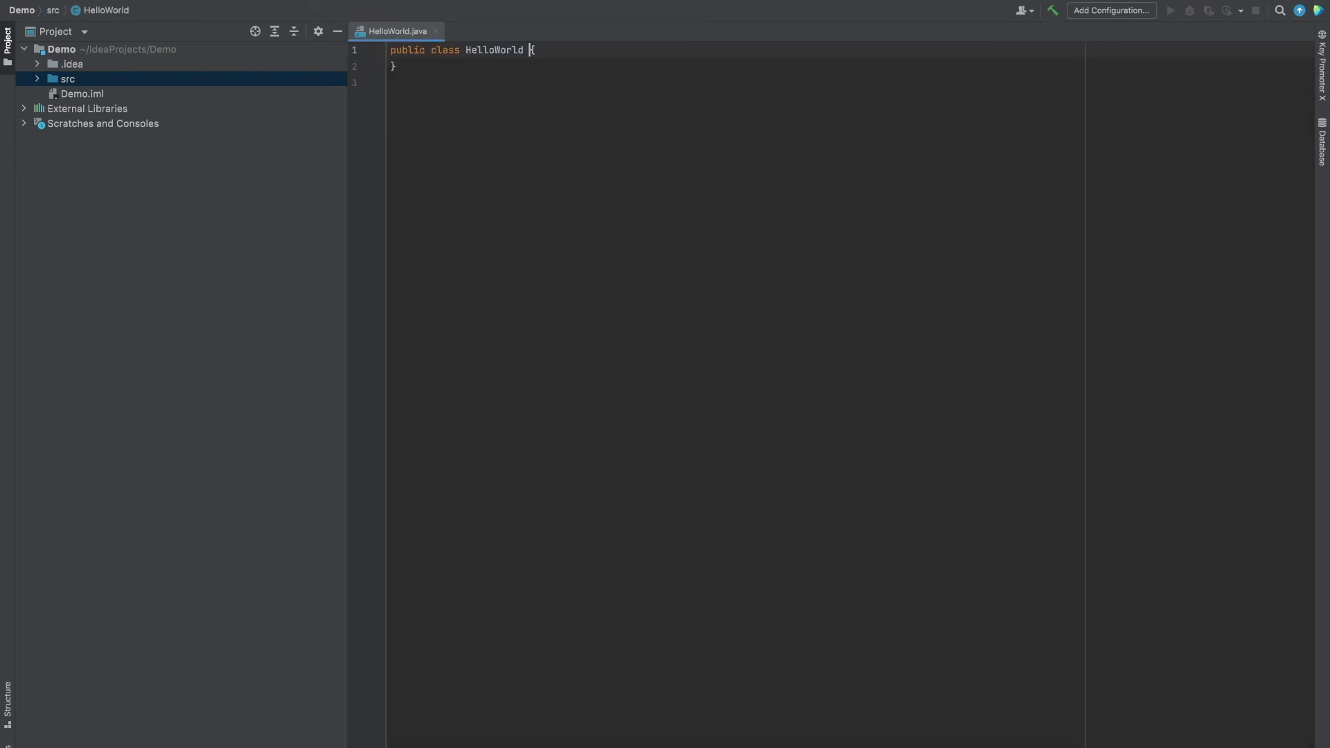
Write a public static void main(String args[]) method in the HelloWorld class that prints "Hello World" with System.out.println.
key(Return)
text(public static void main(String args[]){)
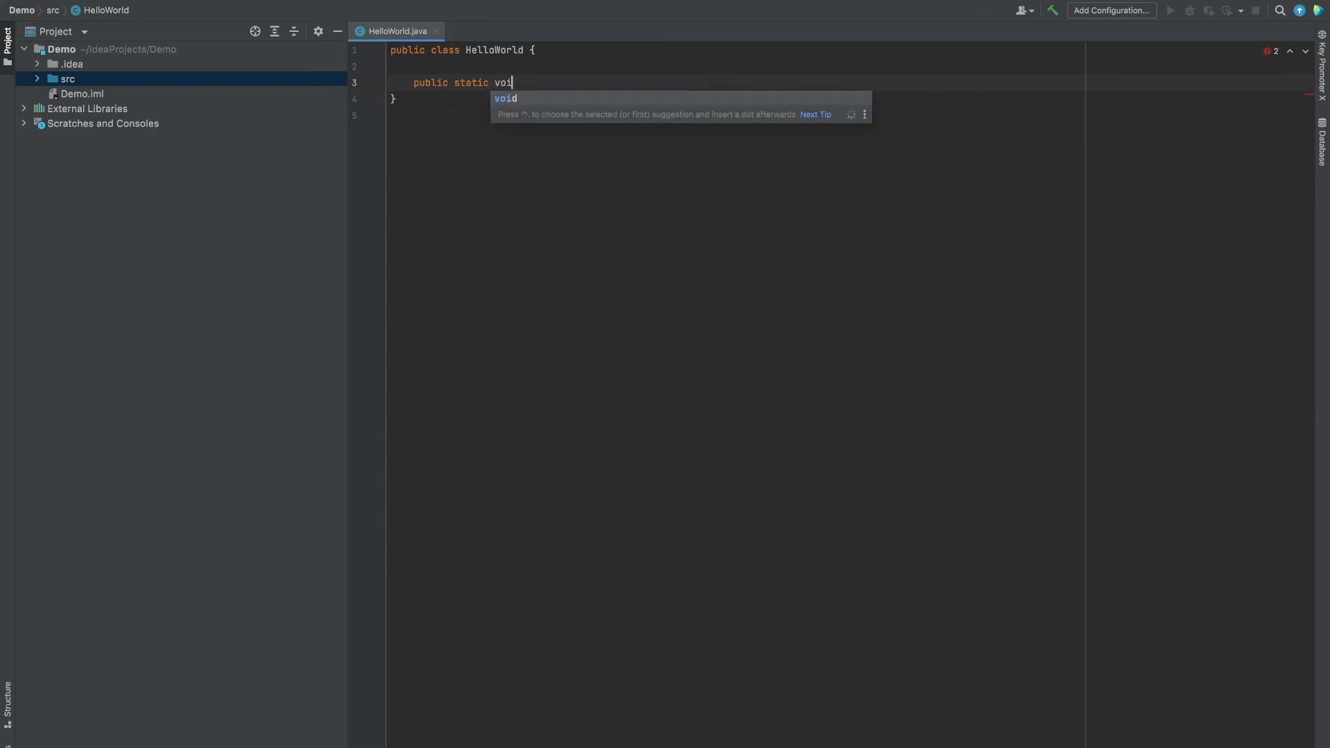
key(Return)
text(System.ou.pr)
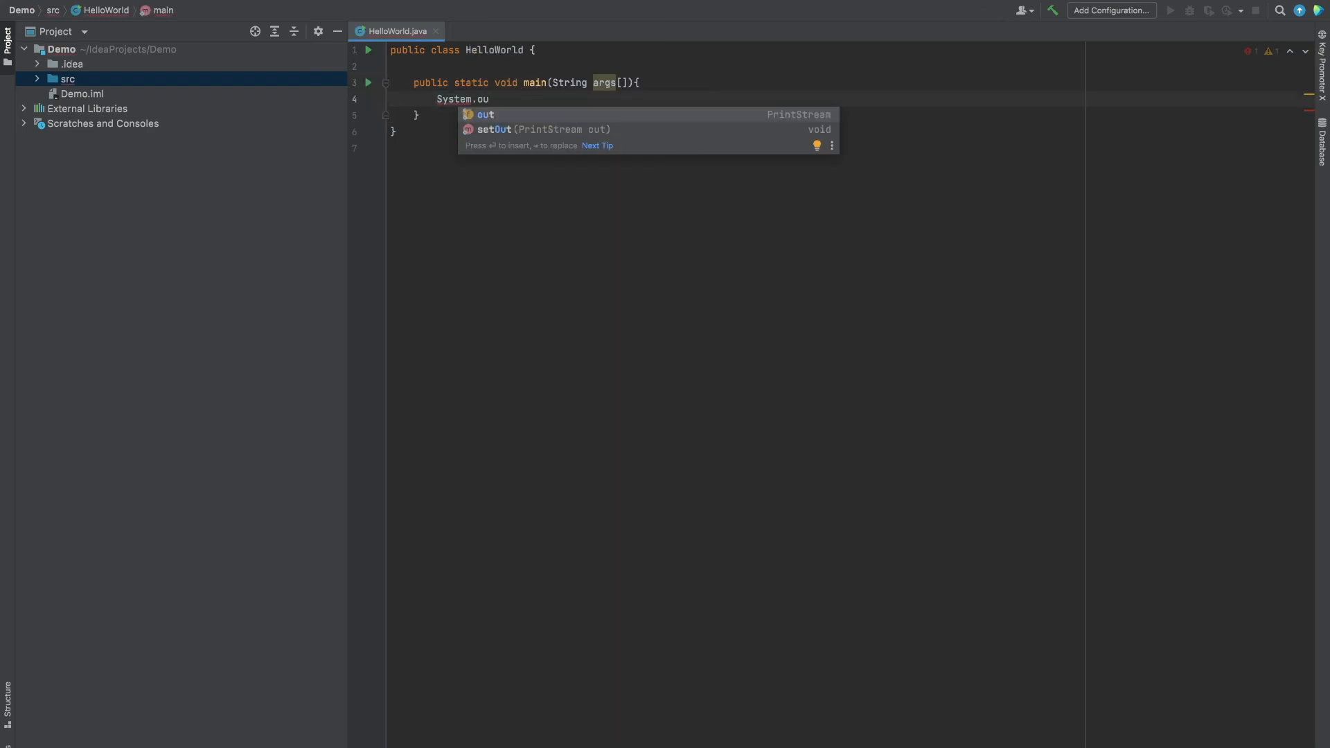
key(Return)
text("Hello World");)
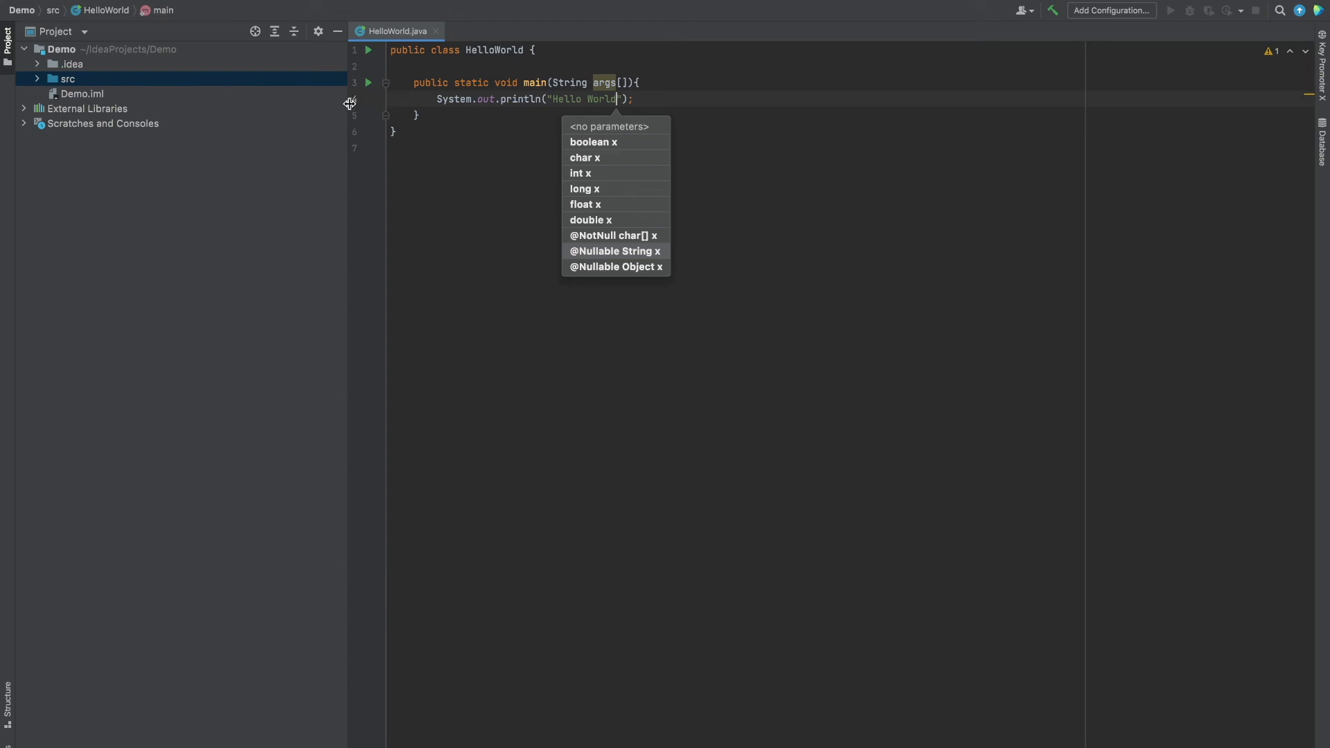
Run the main method of the HelloWorld class and highlight the program's printed line in the run output.
click(368, 83)
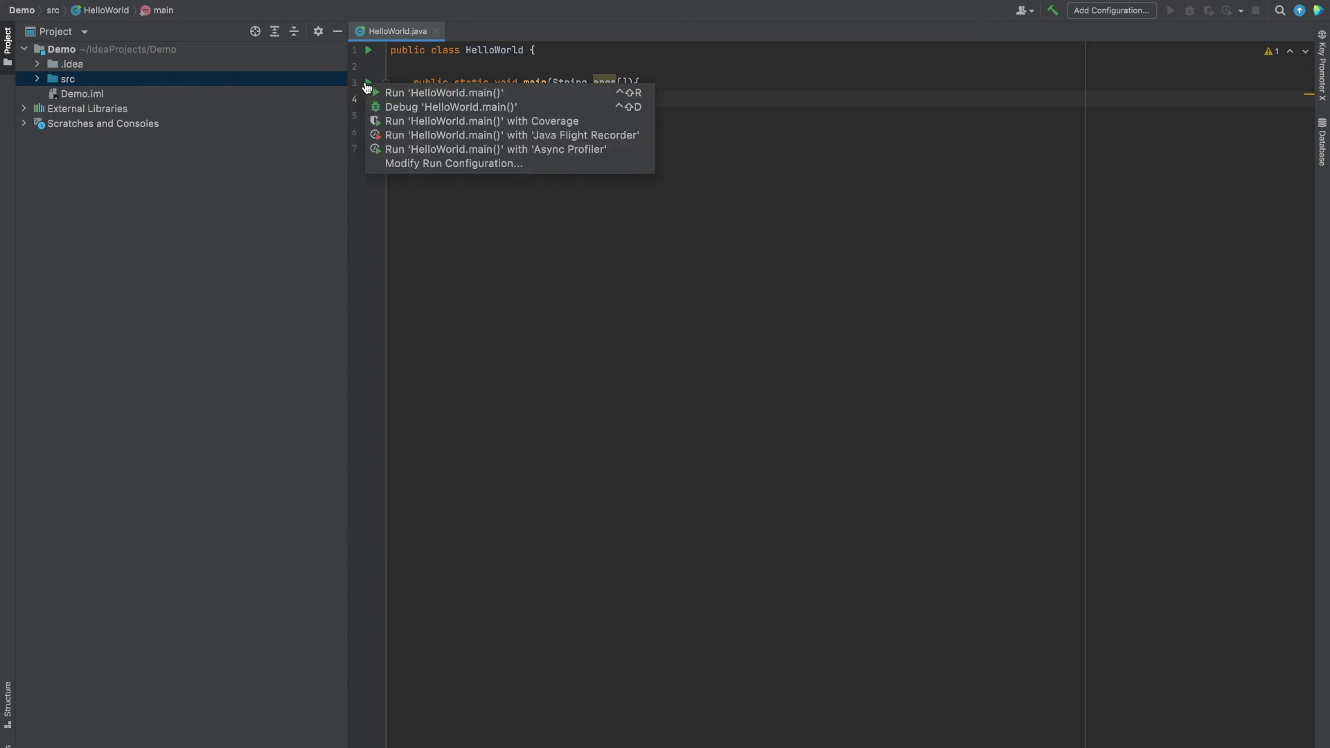
click(412, 93)
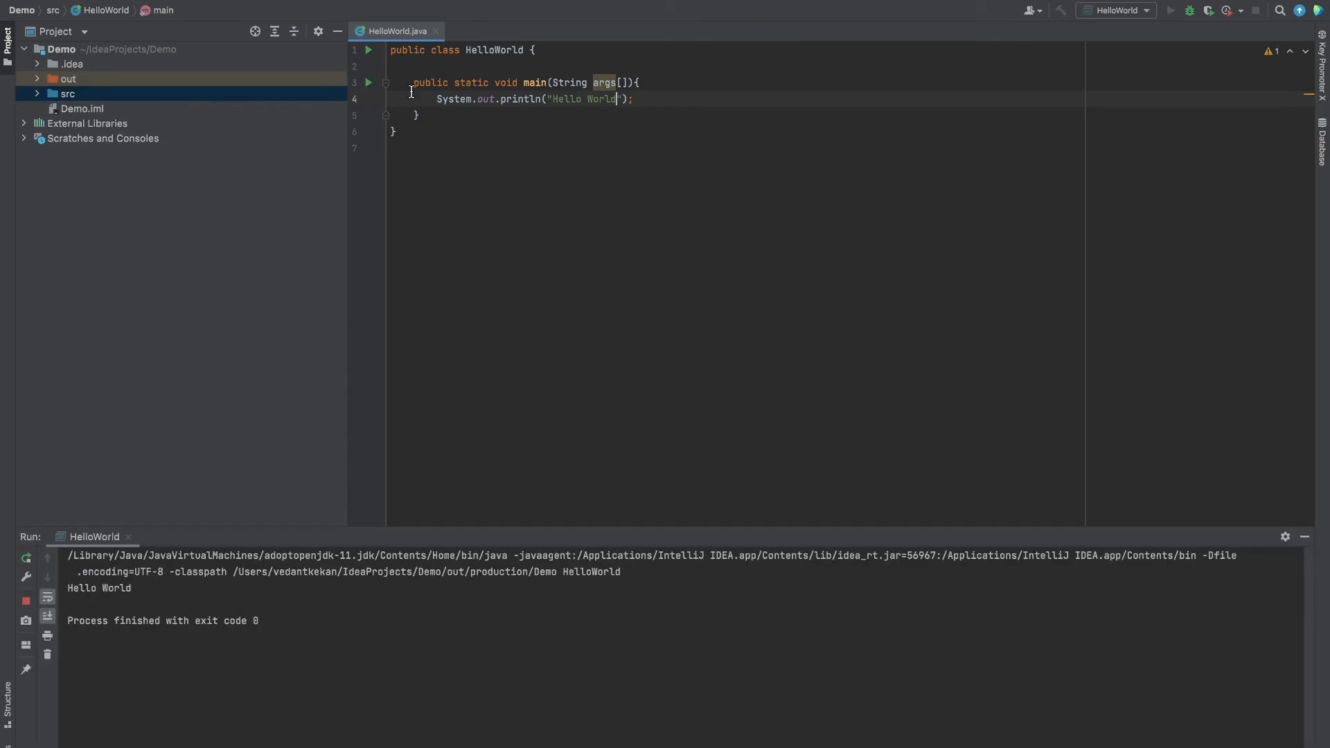
drag(145, 588, 68, 591)
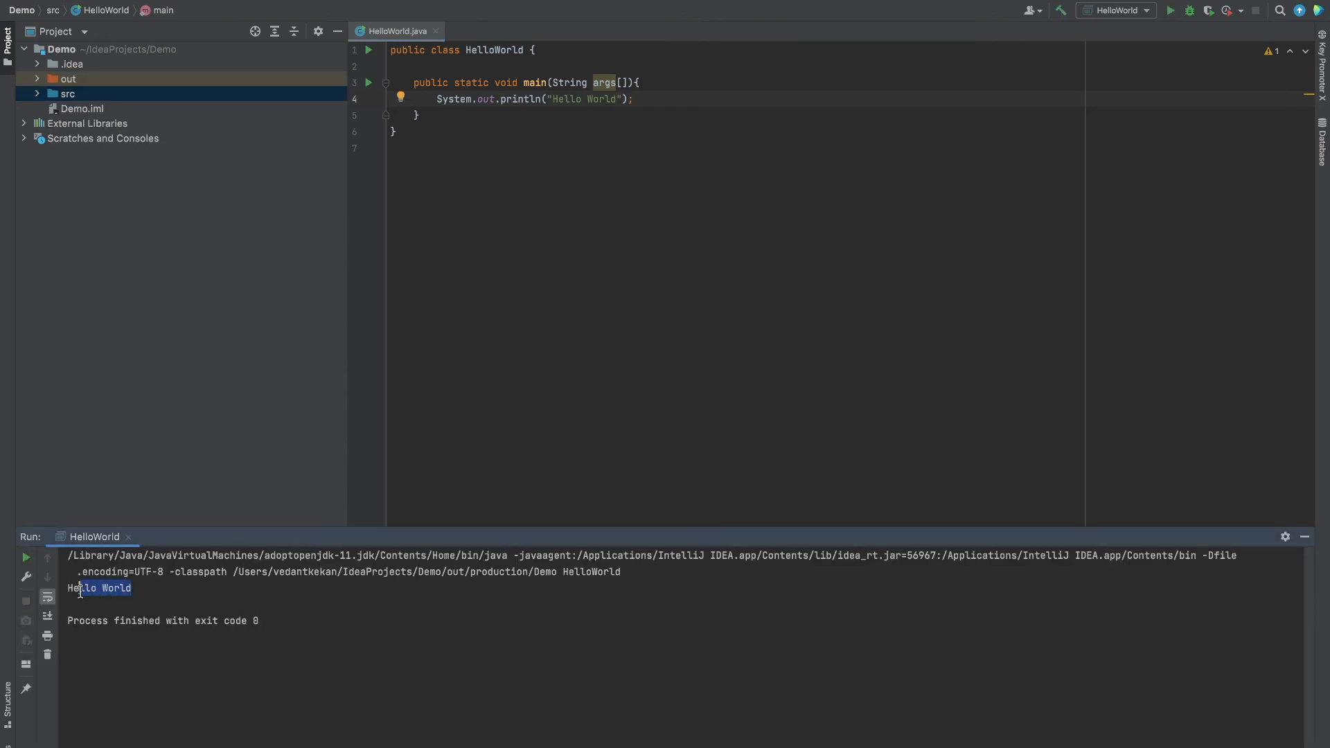